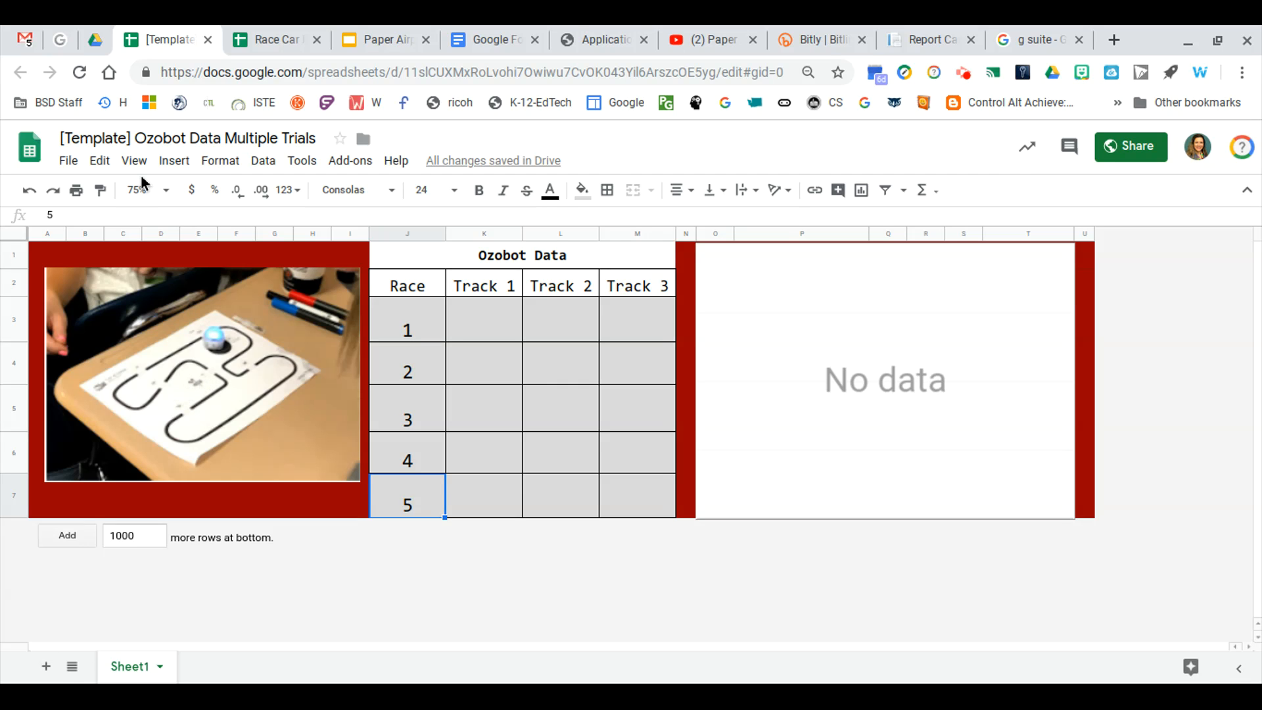
Make a copy of the Ozobot template spreadsheet named Race Car Tracks Data Multiple Trials
{"action": "left_click", "coordinate": [69, 162]}
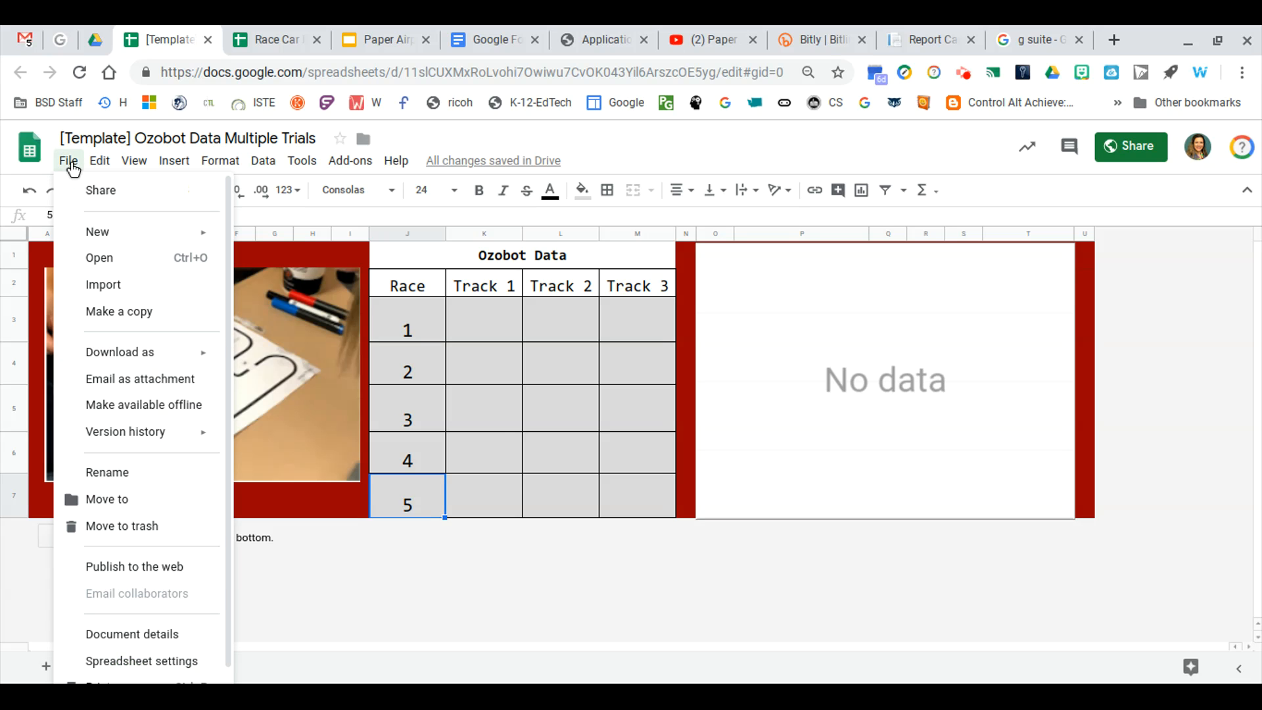
{"action": "left_click", "coordinate": [142, 326]}
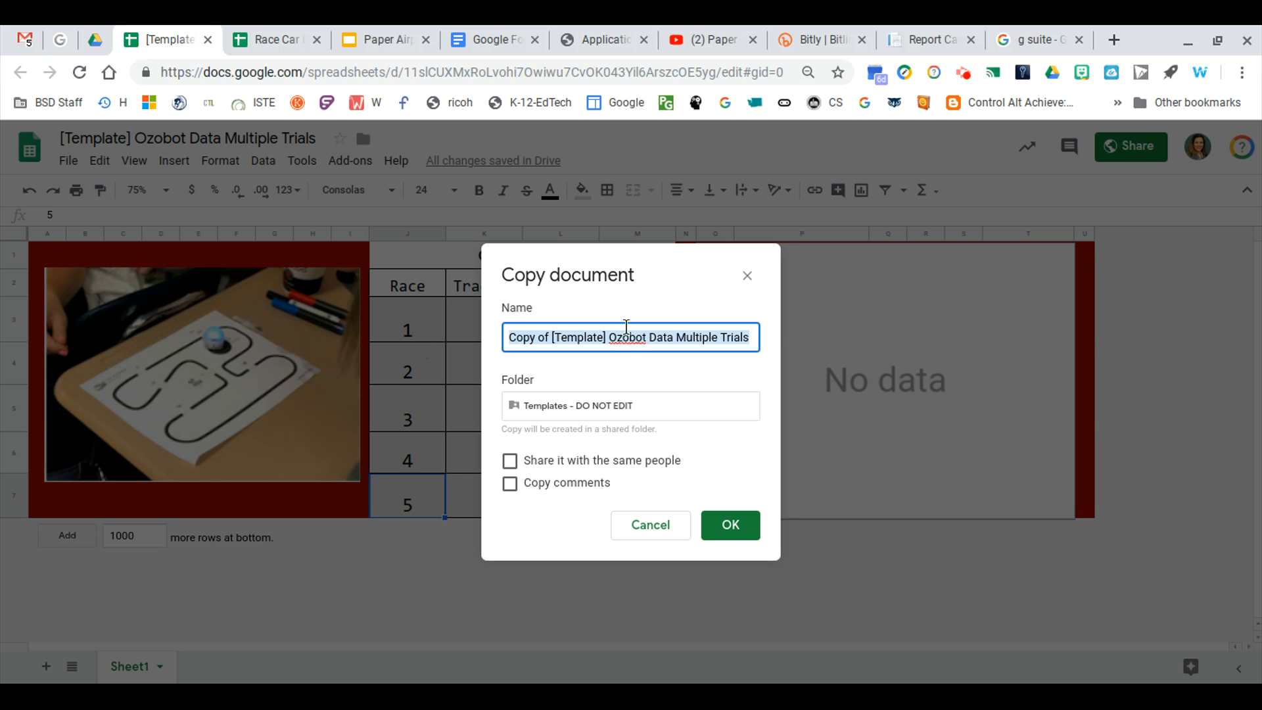
{"action": "left_click_drag", "start_coordinate": [648, 337], "coordinate": [504, 336]}
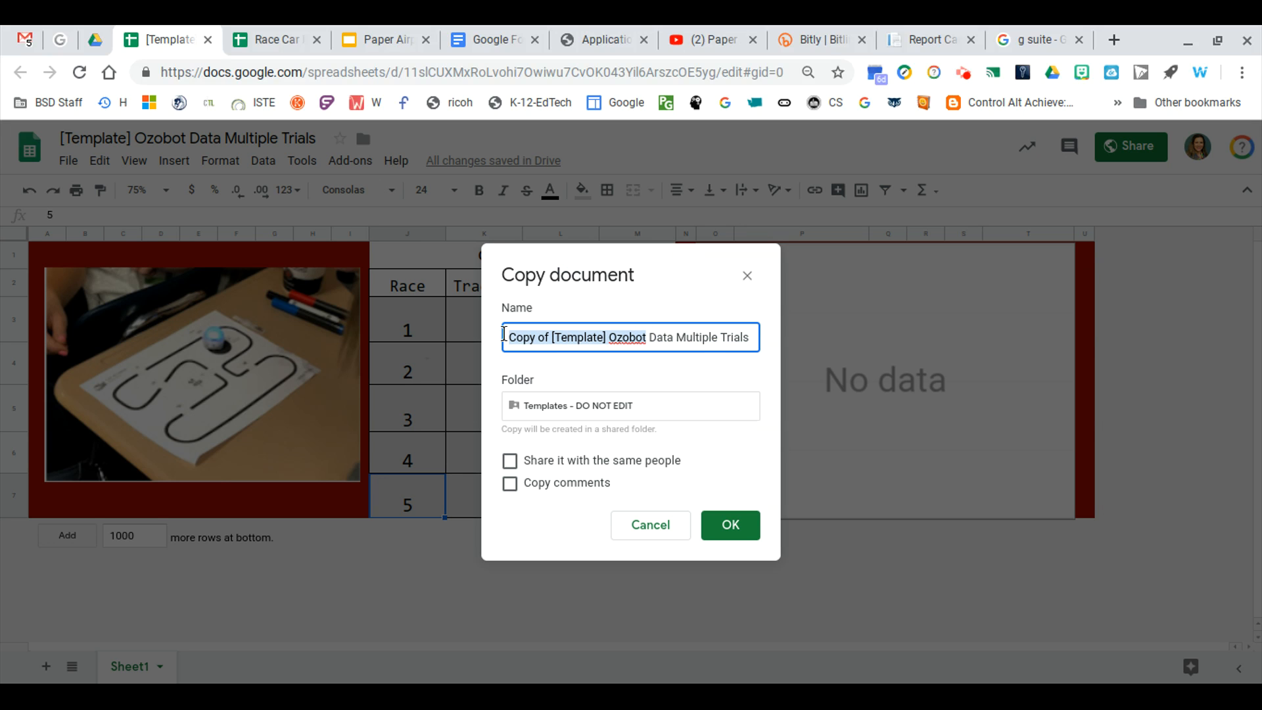
{"action": "type", "text": "Race C"}
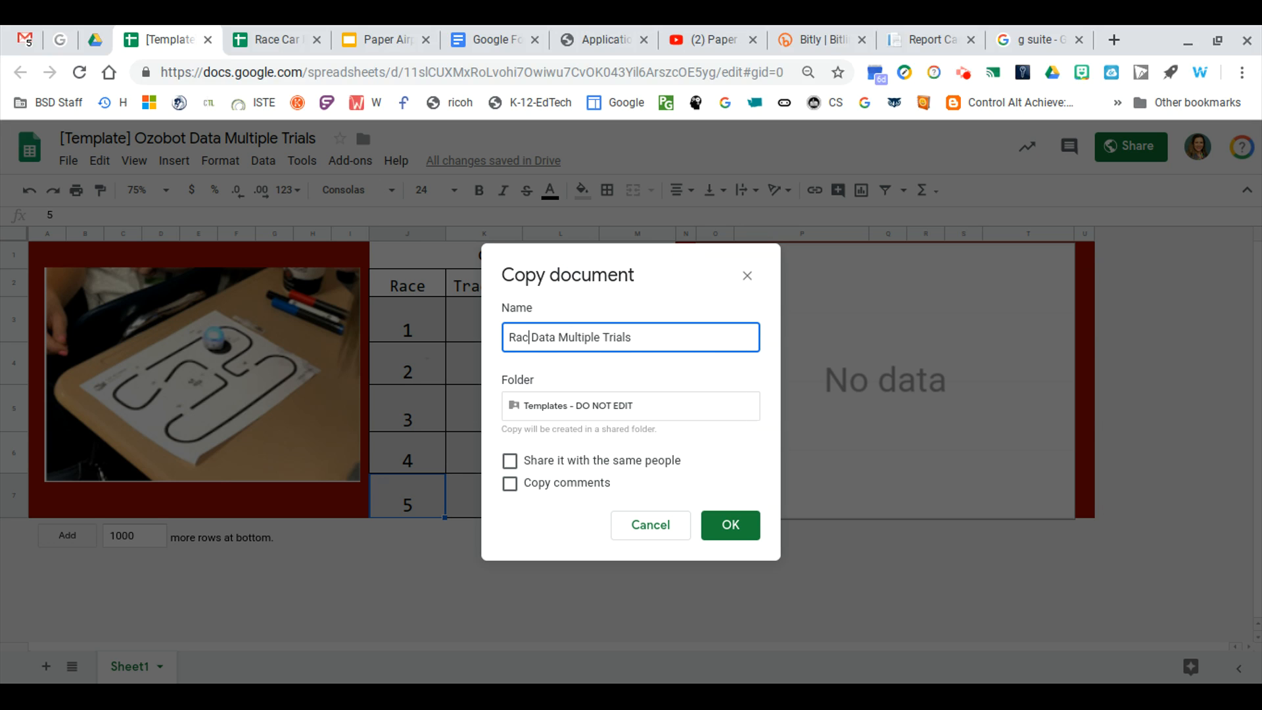
{"action": "type", "text": "ar Tracks"}
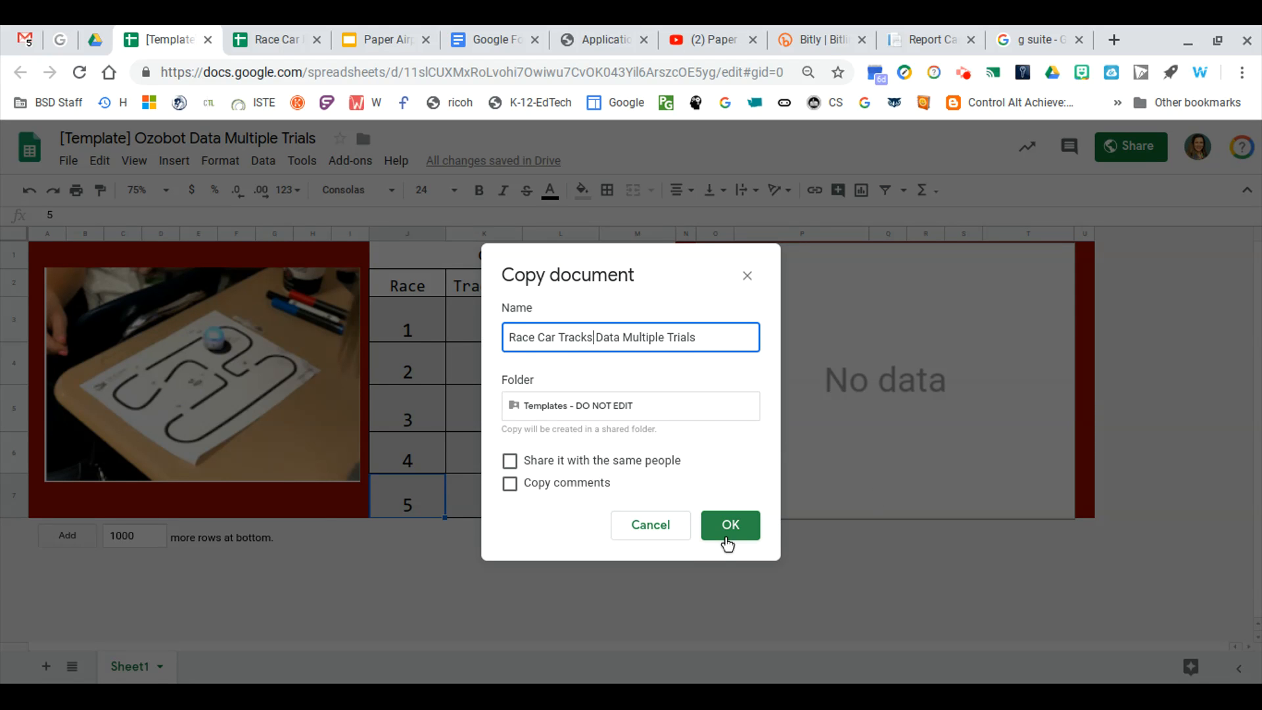
{"action": "left_click", "coordinate": [729, 540]}
In the Race Car Ramps Multiple Trials spreadsheet, change the table's title to Race Car Data
{"action": "left_click", "coordinate": [400, 33]}
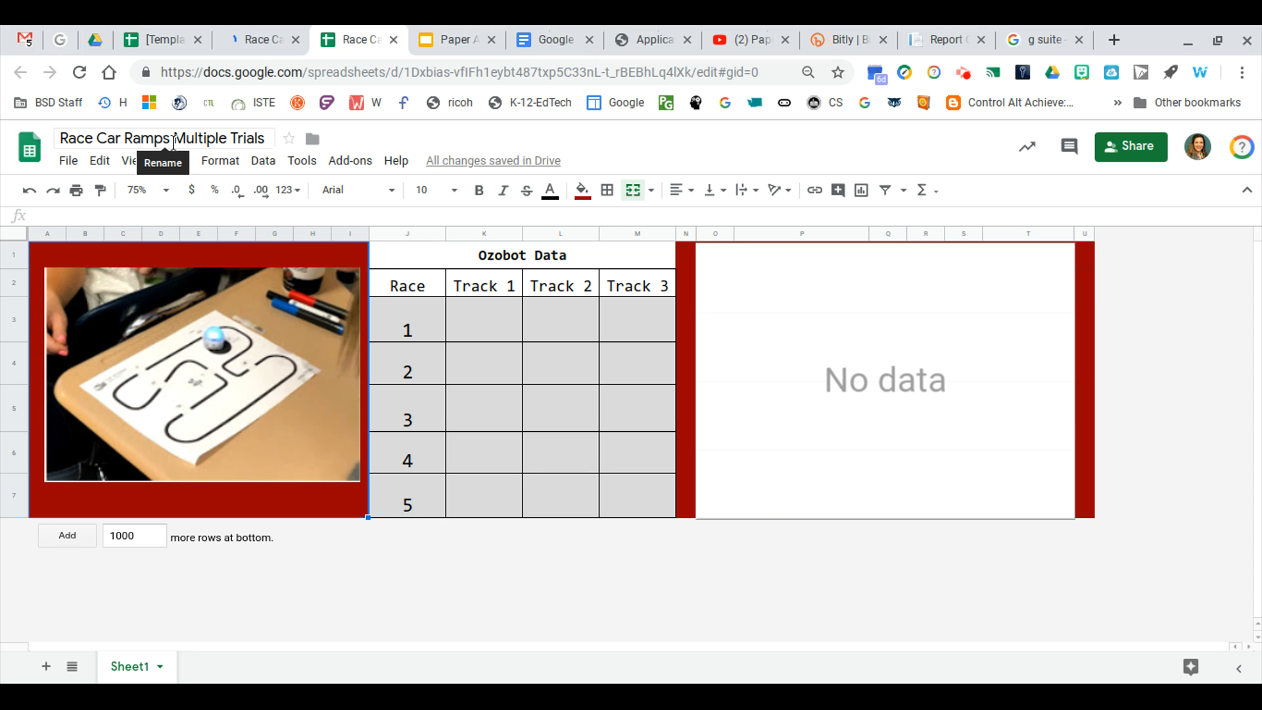
{"action": "left_click", "coordinate": [519, 256]}
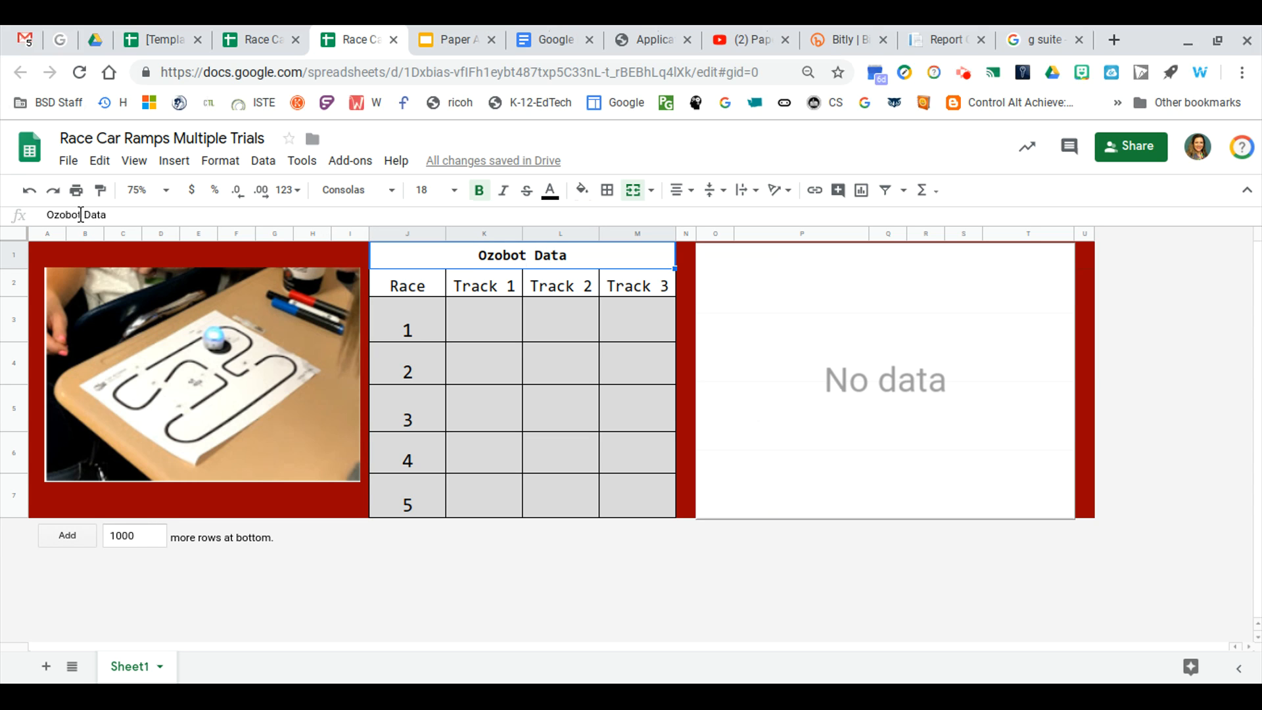
{"action": "left_click_drag", "start_coordinate": [82, 214], "coordinate": [42, 215]}
{"action": "type", "text": "Race C"}
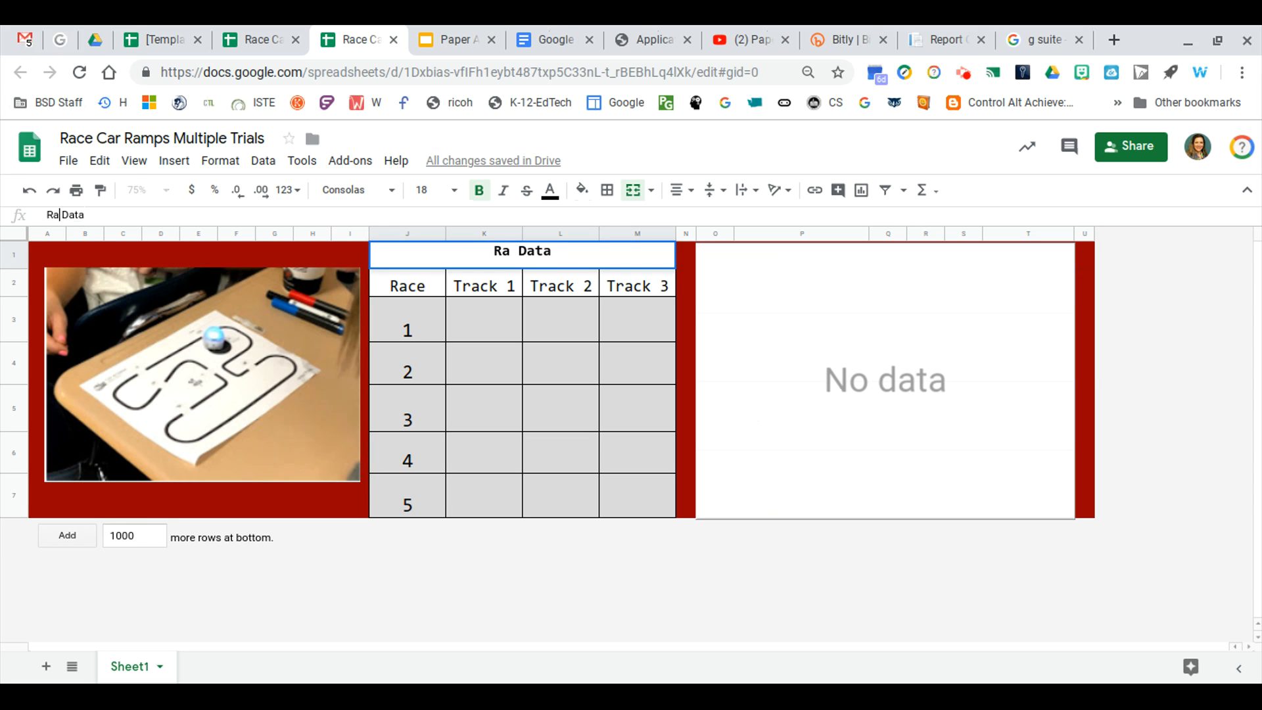
{"action": "type", "text": "ar"}
Replace the Ozobot track photo with an over-cells image of a red toy car on white, found by searching Google for "toy car"
{"action": "left_click", "coordinate": [235, 391]}
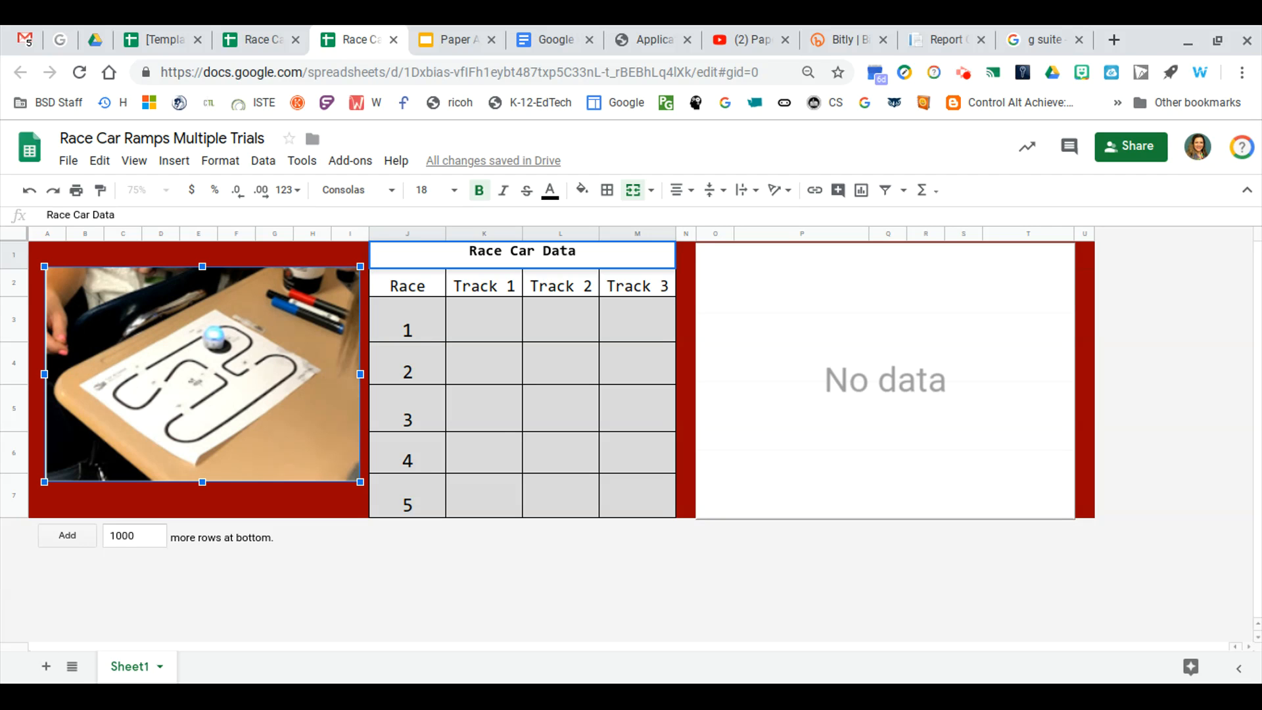
{"action": "key", "text": "Delete"}
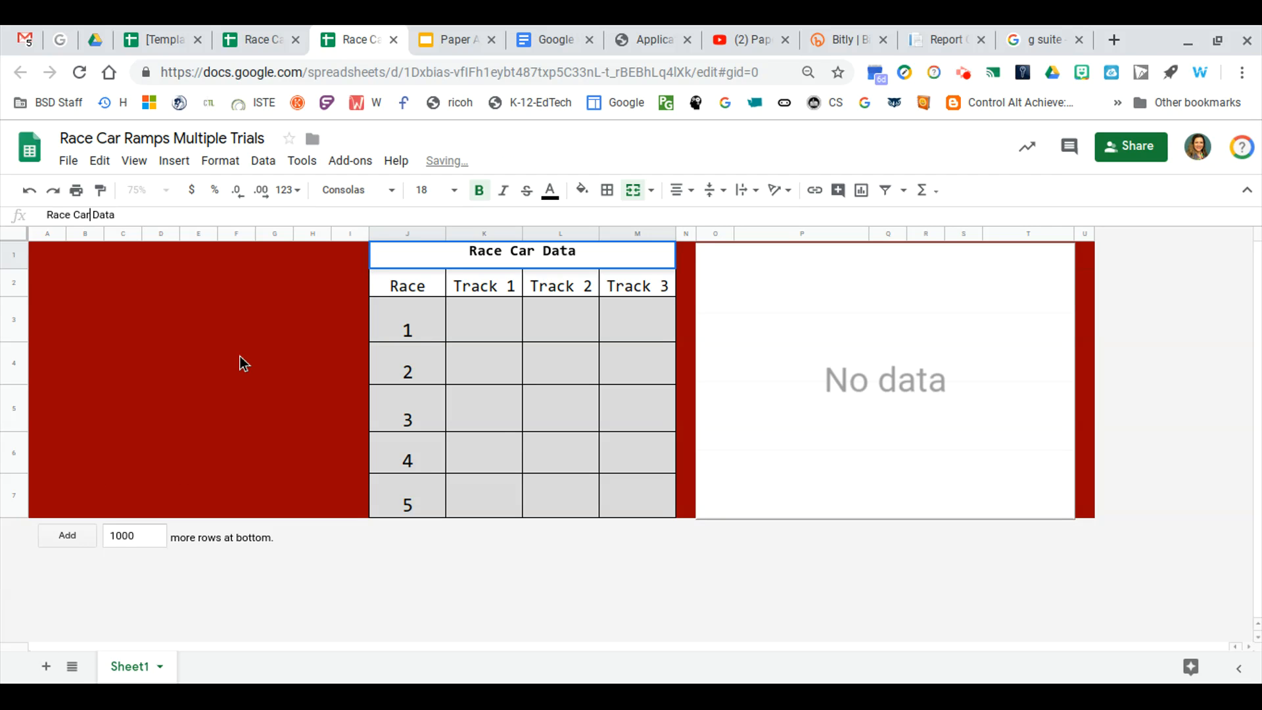
{"action": "left_click", "coordinate": [174, 164]}
{"action": "mouse_move", "coordinate": [220, 427]}
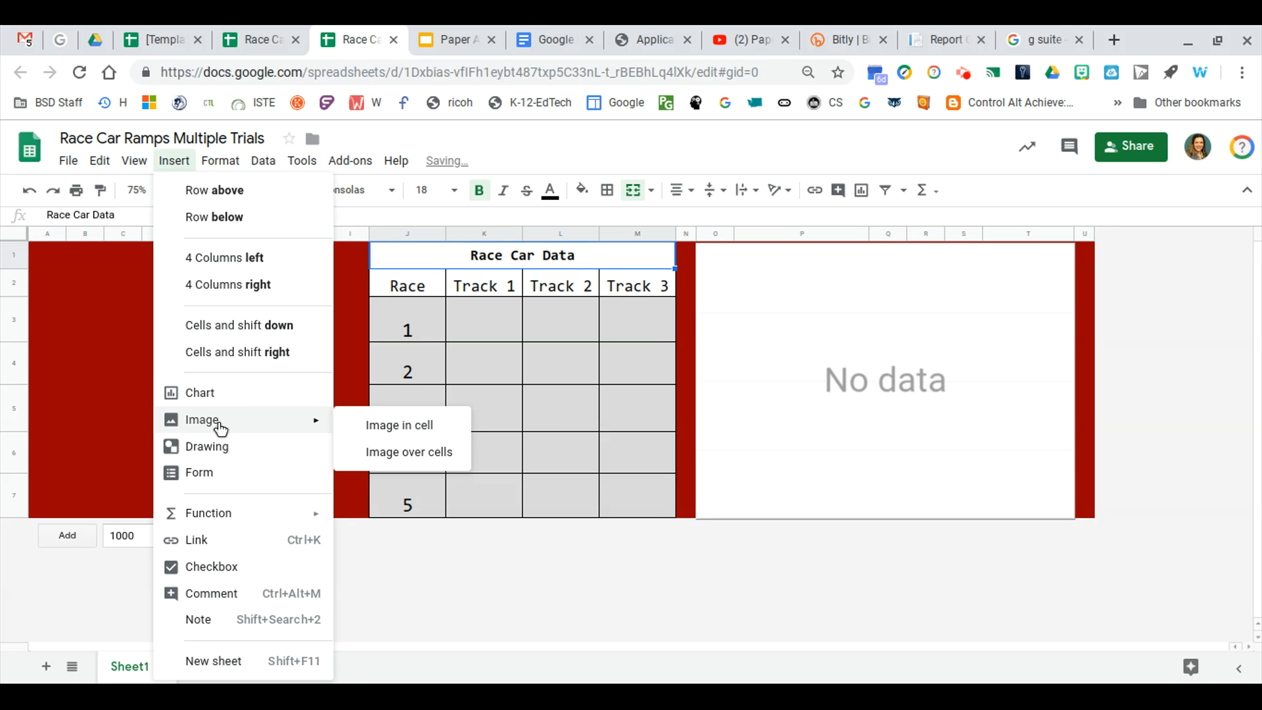
{"action": "left_click", "coordinate": [377, 458]}
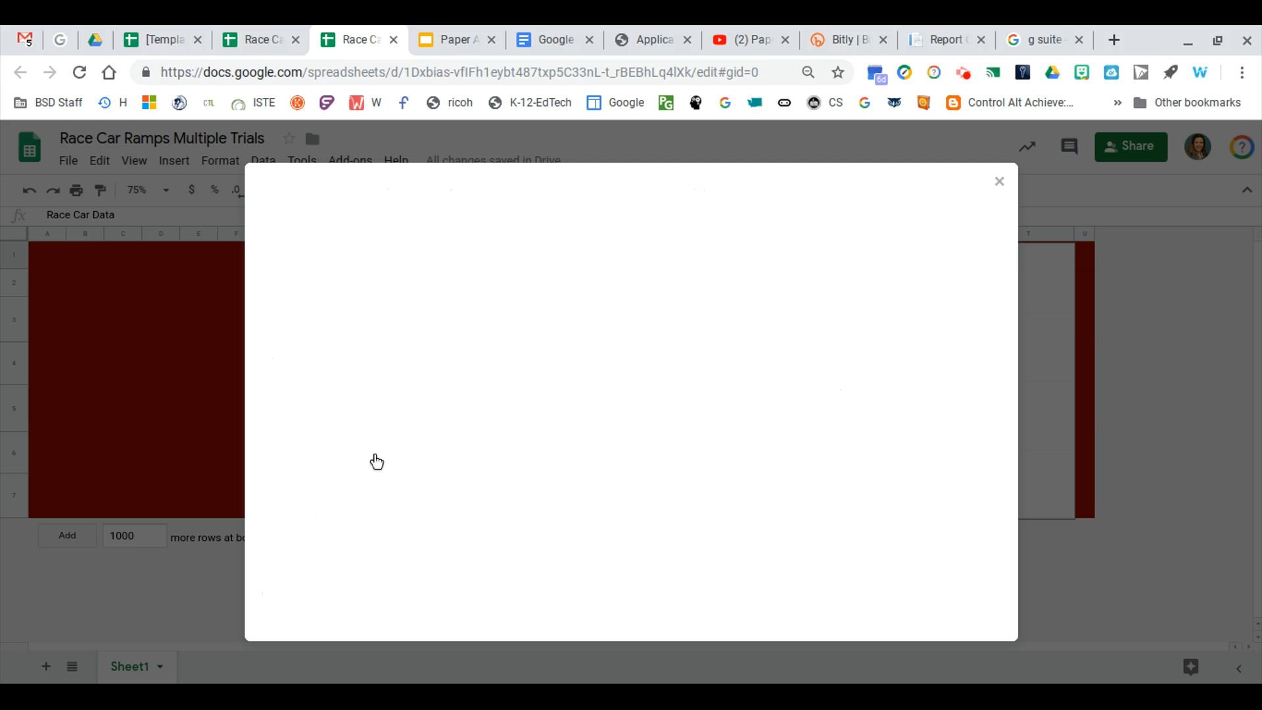
{"action": "left_click", "coordinate": [770, 231]}
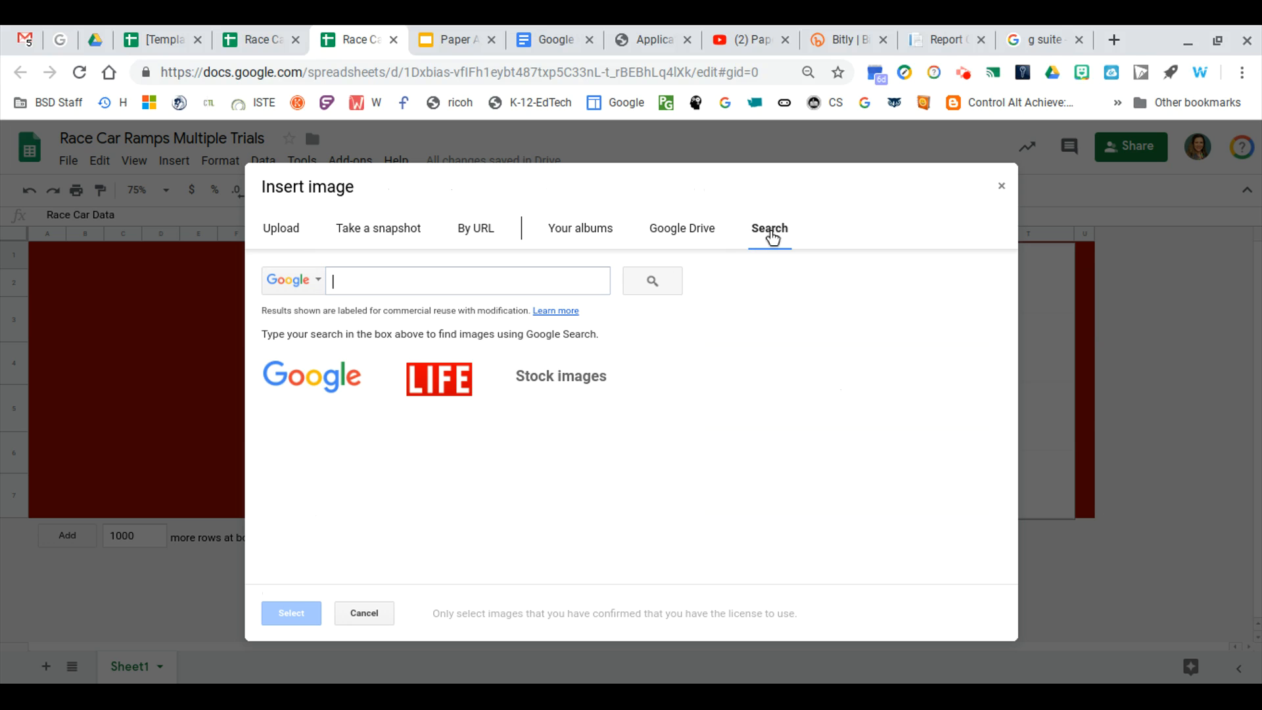
{"action": "type", "text": "toy car"}
{"action": "key", "text": "Return"}
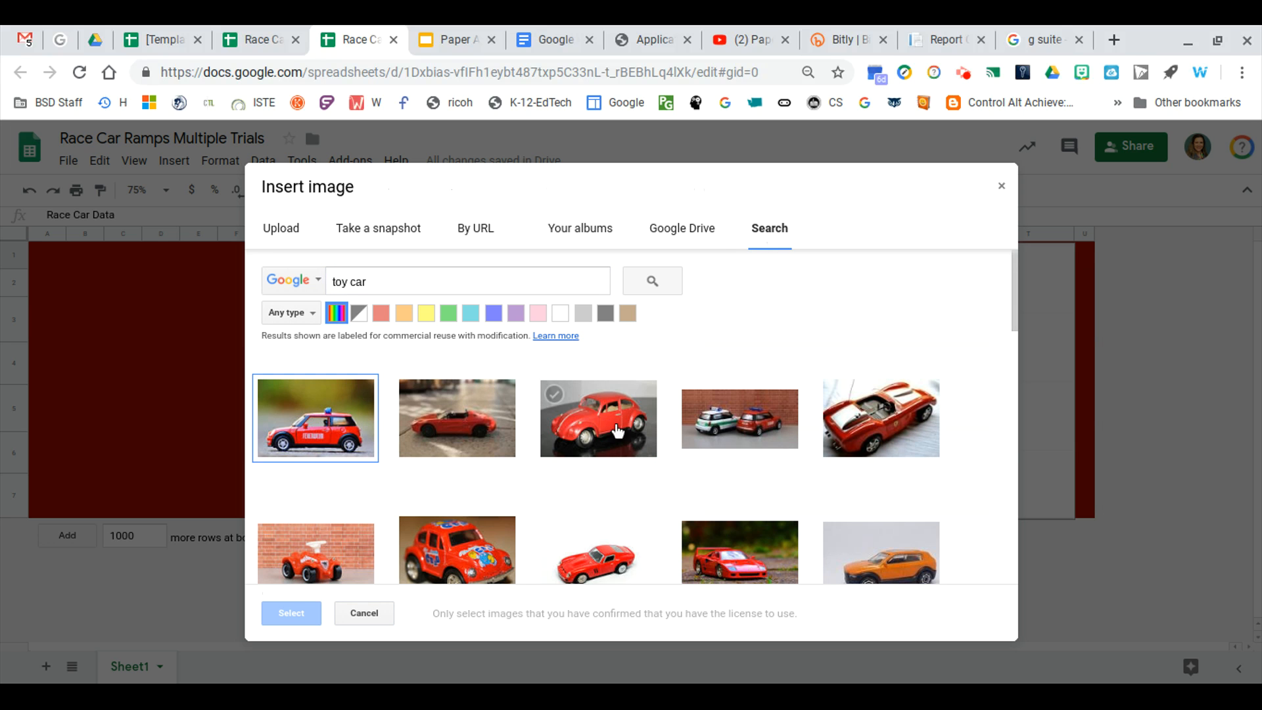
{"action": "left_click", "coordinate": [595, 533]}
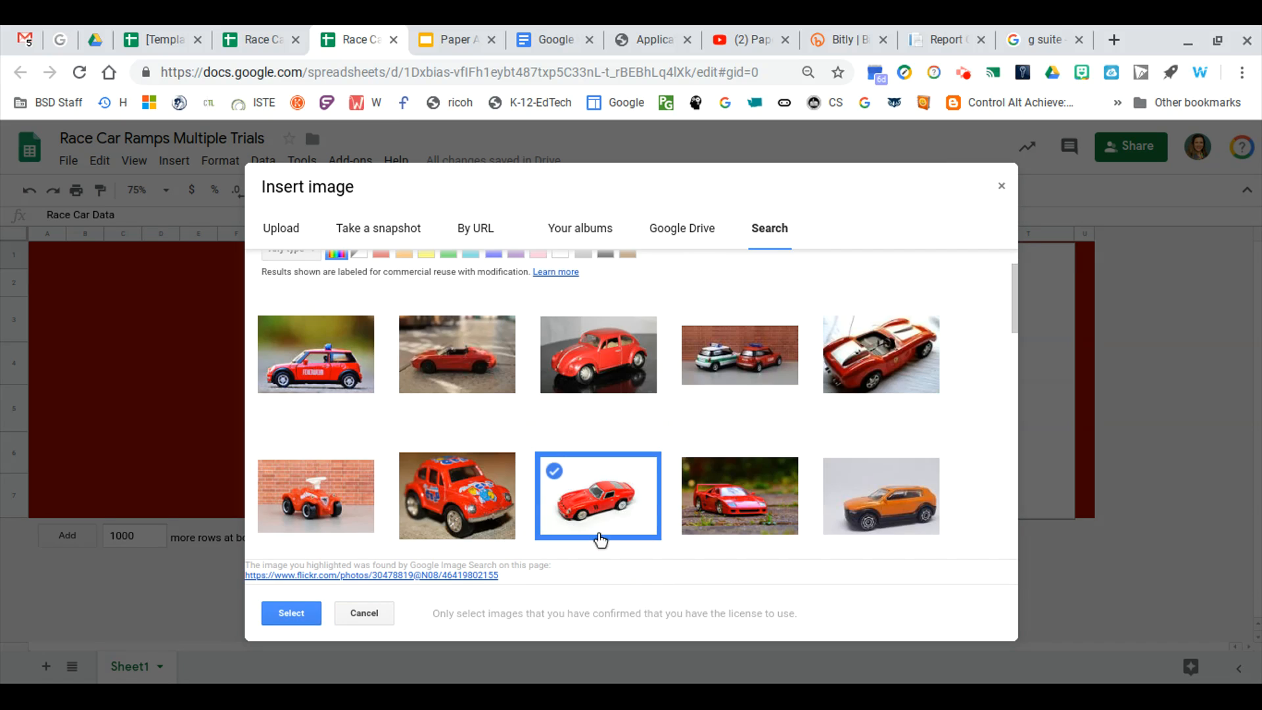
{"action": "left_click", "coordinate": [274, 620]}
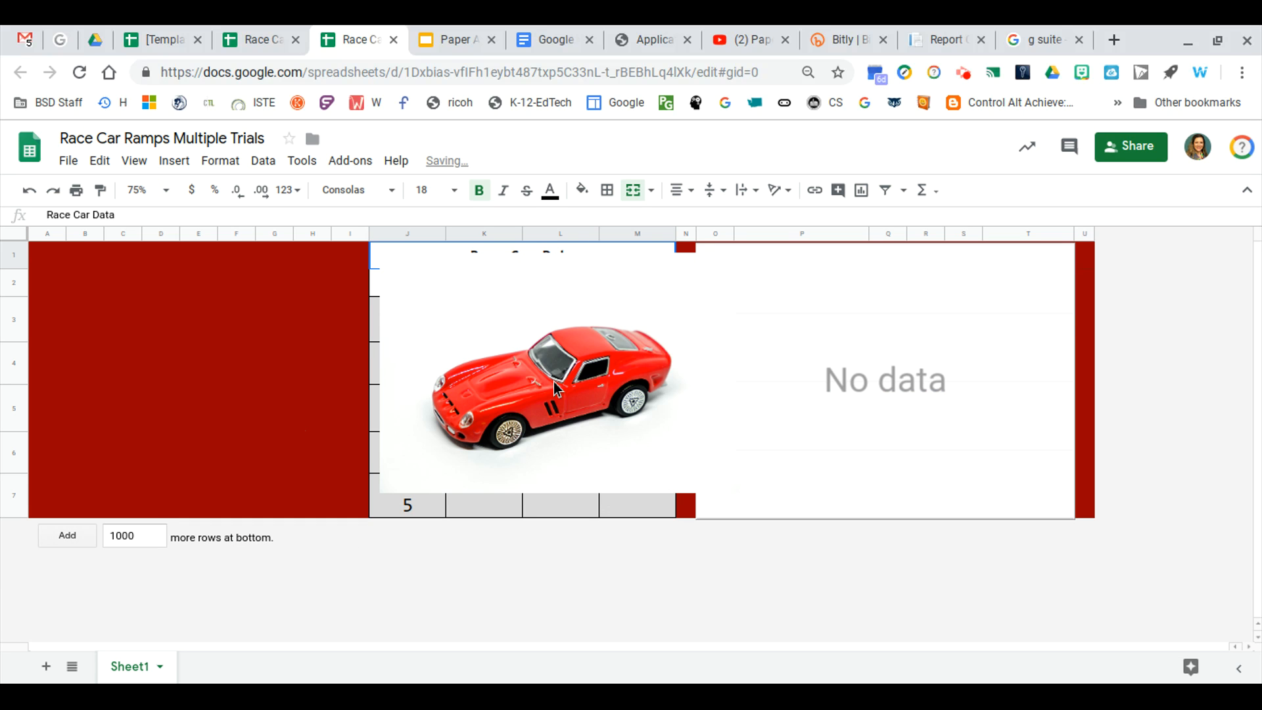
Move and resize the toy car image so it fits inside the red block beside the data table
{"action": "left_click_drag", "start_coordinate": [557, 388], "coordinate": [360, 369]}
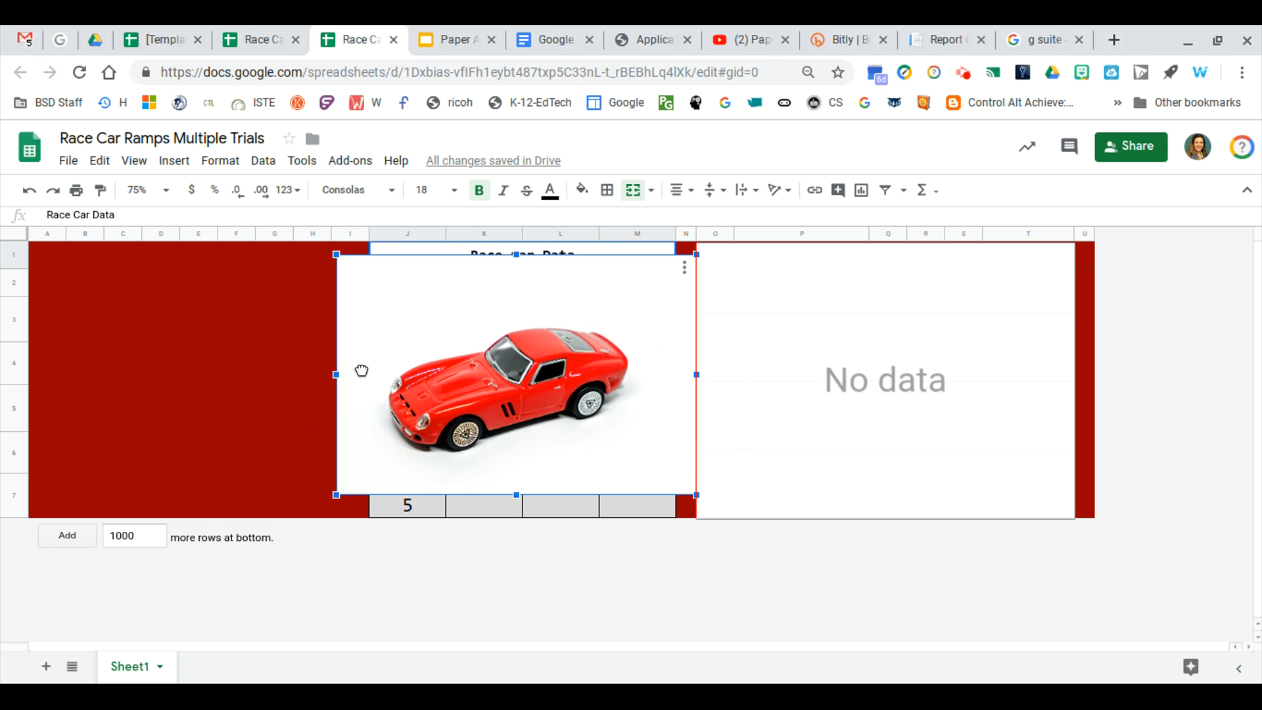
{"action": "left_click_drag", "start_coordinate": [210, 355], "coordinate": [58, 374]}
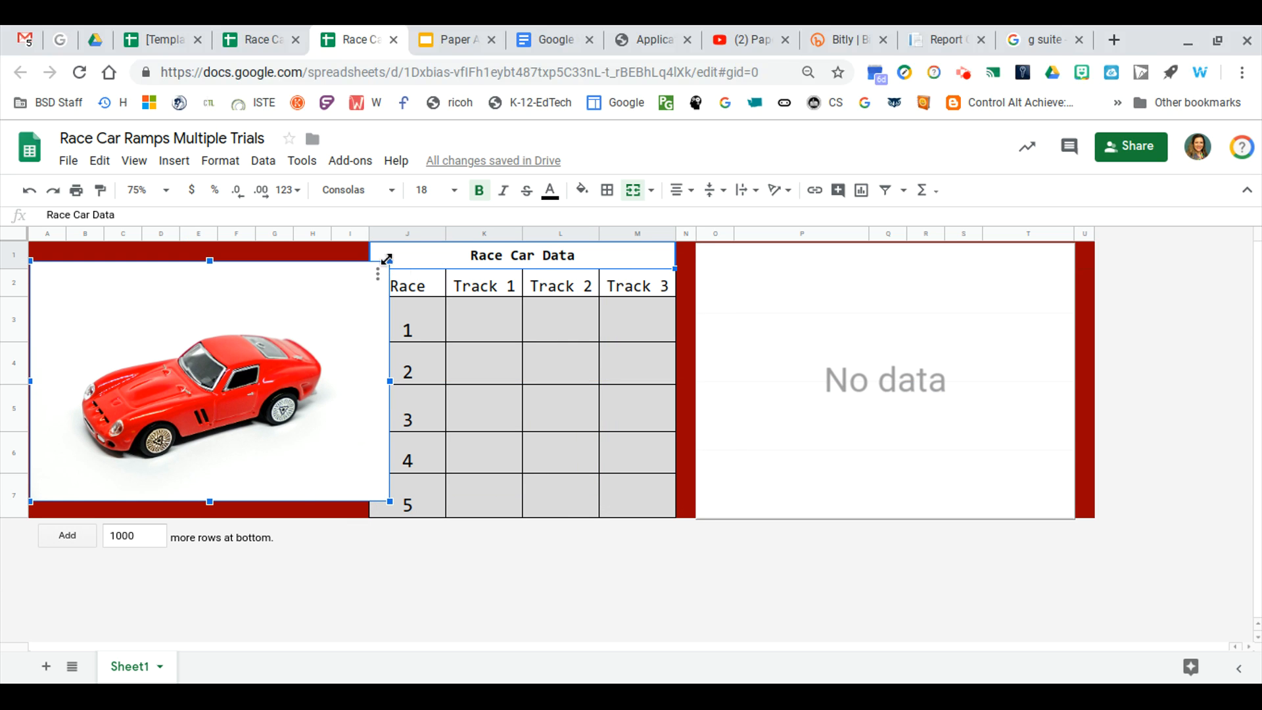
{"action": "left_click_drag", "start_coordinate": [388, 264], "coordinate": [299, 321]}
{"action": "left_click_drag", "start_coordinate": [234, 364], "coordinate": [250, 306]}
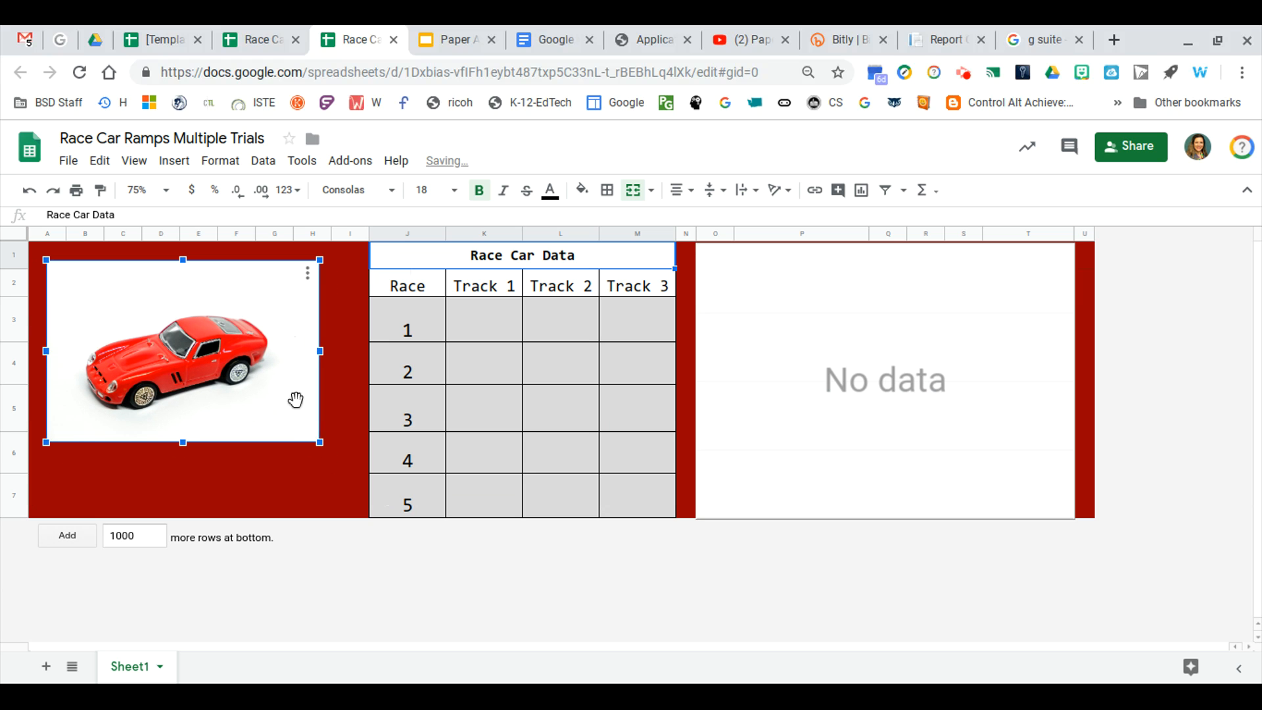
{"action": "left_click_drag", "start_coordinate": [318, 440], "coordinate": [340, 468]}
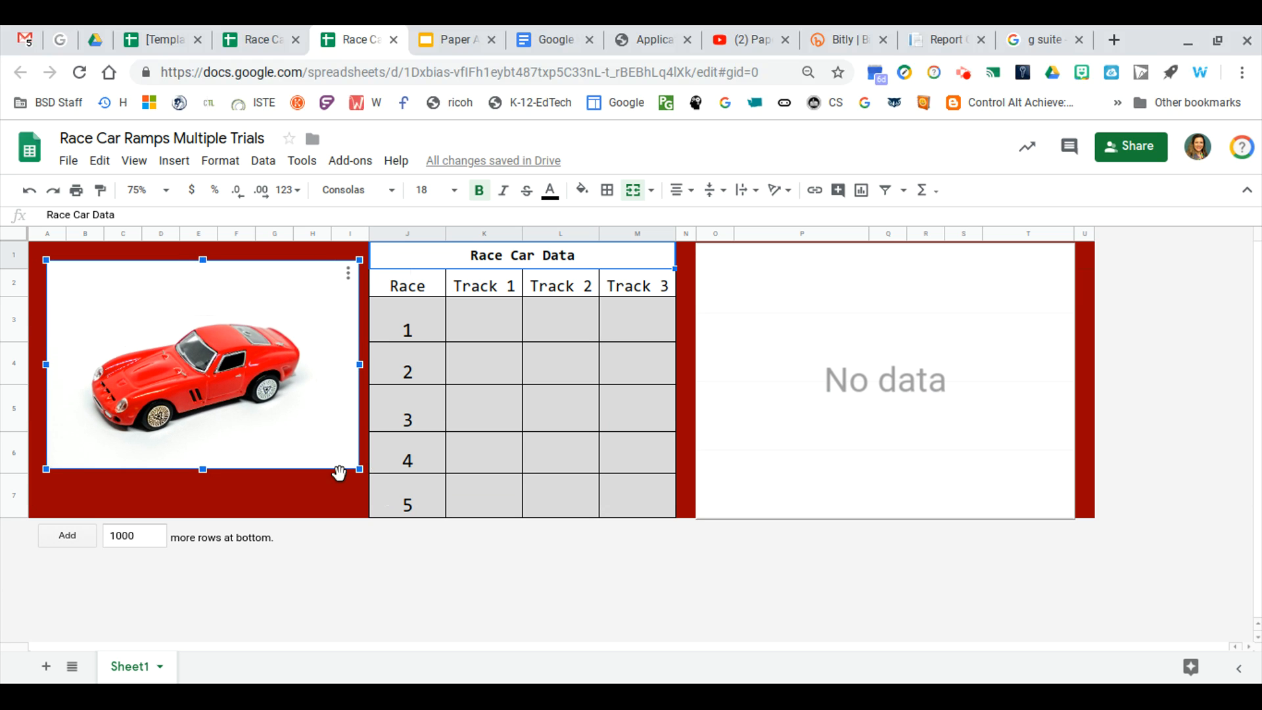
{"action": "left_click_drag", "start_coordinate": [265, 397], "coordinate": [257, 410]}
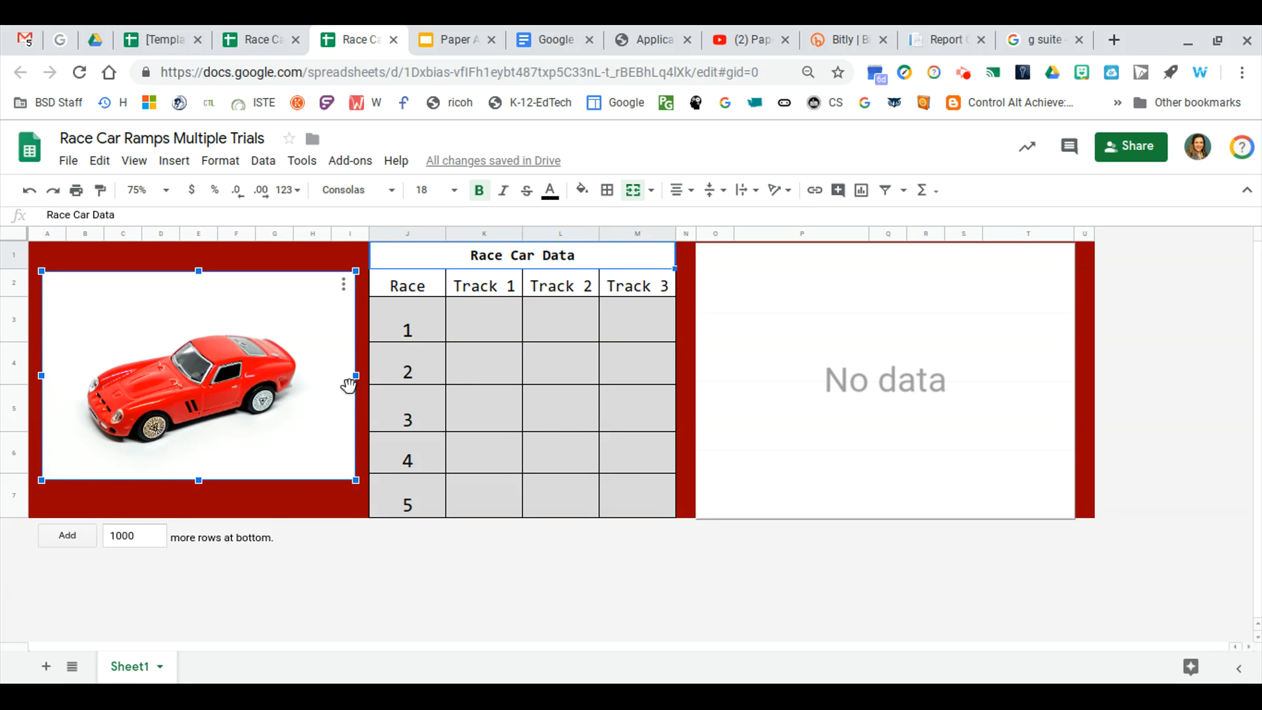
{"action": "left_click", "coordinate": [348, 501]}
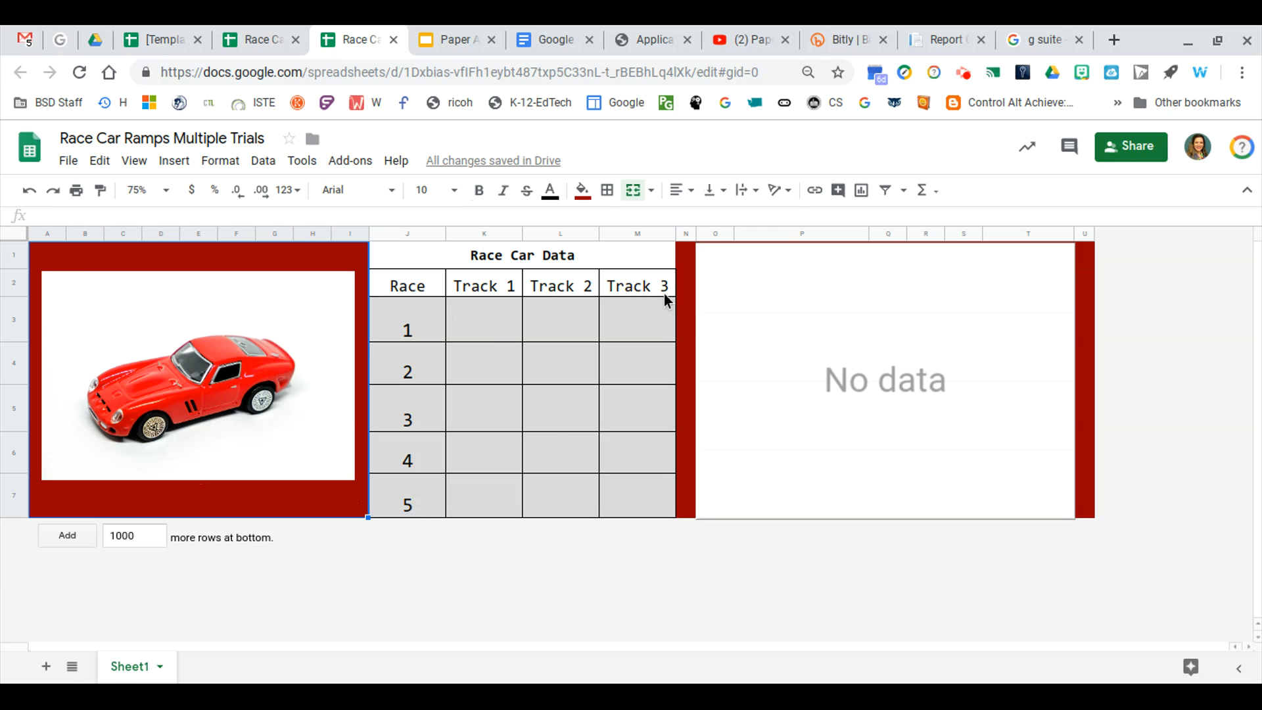
{"action": "left_click", "coordinate": [631, 234]}
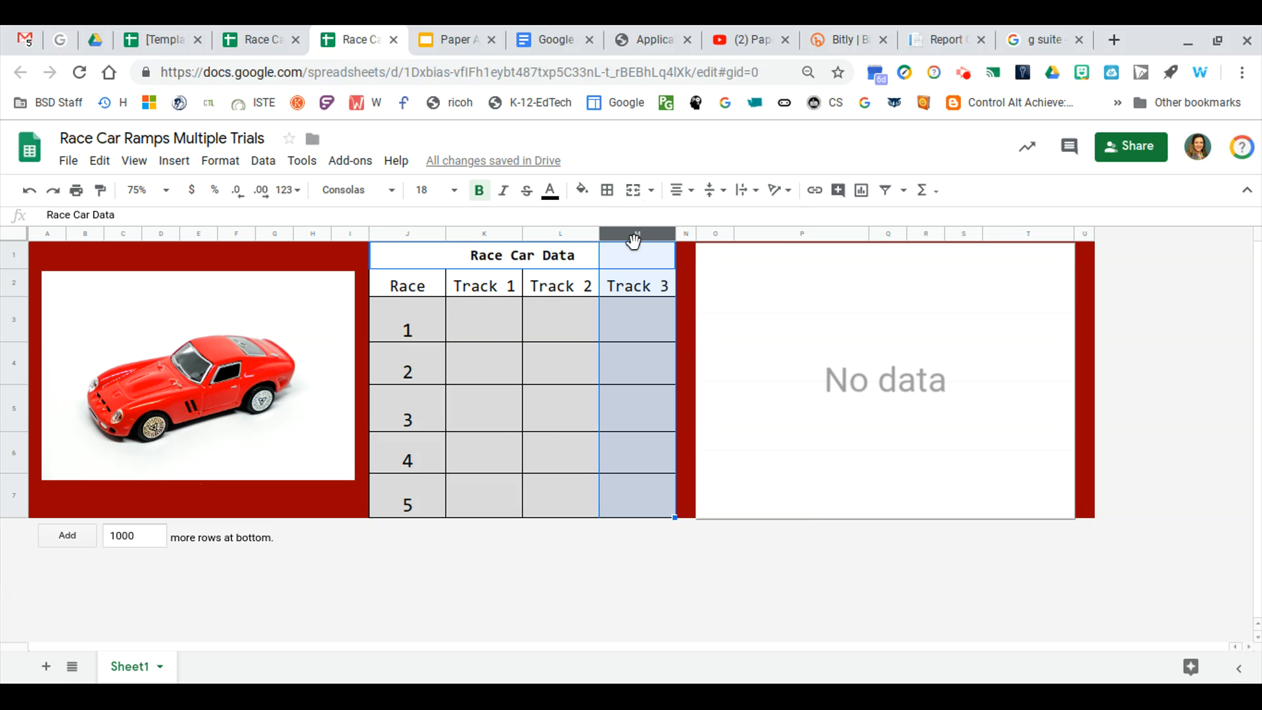
{"action": "right_click", "coordinate": [631, 238]}
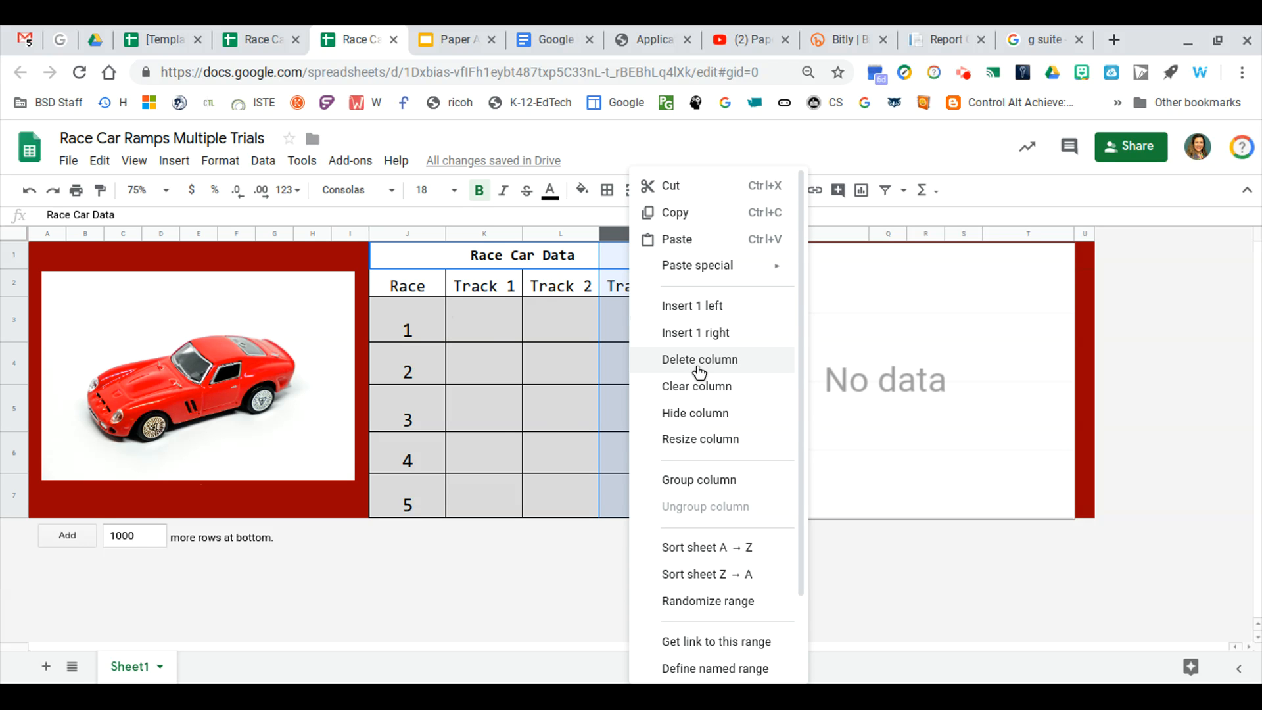
{"action": "left_click", "coordinate": [468, 329]}
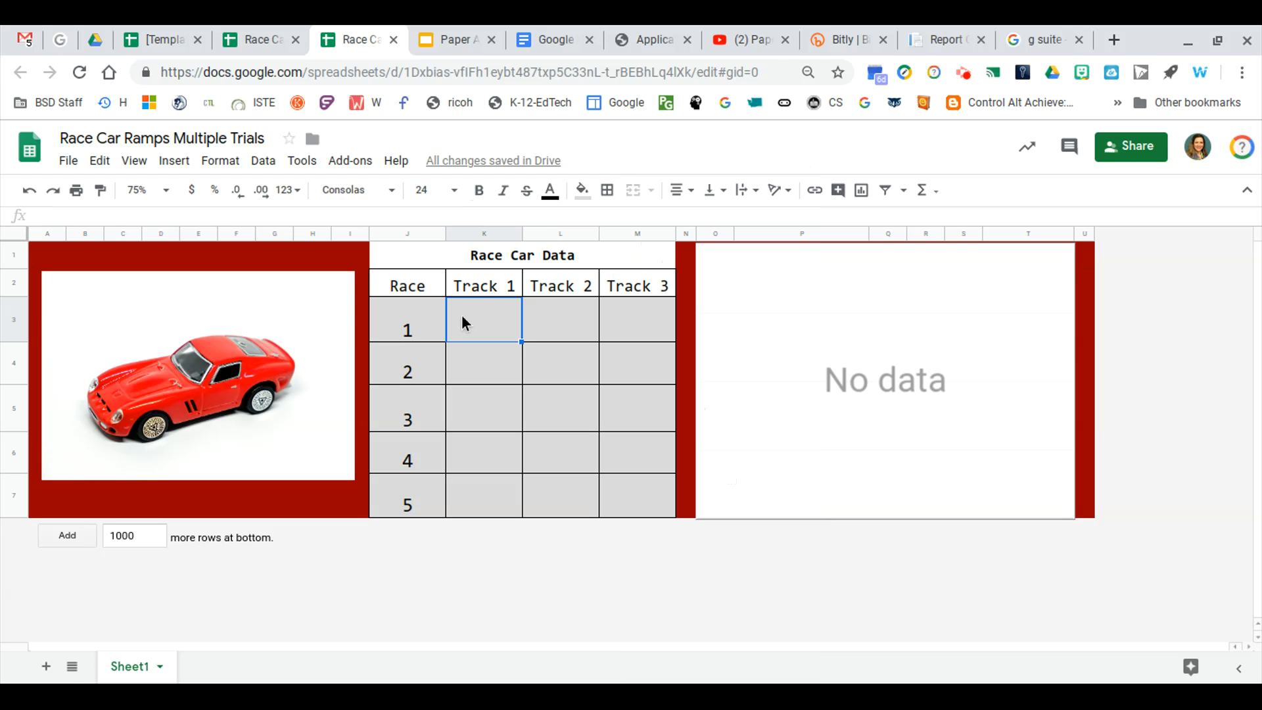
Rename the Track 1 column header in the data table to Ramp 1
{"action": "left_click", "coordinate": [483, 289]}
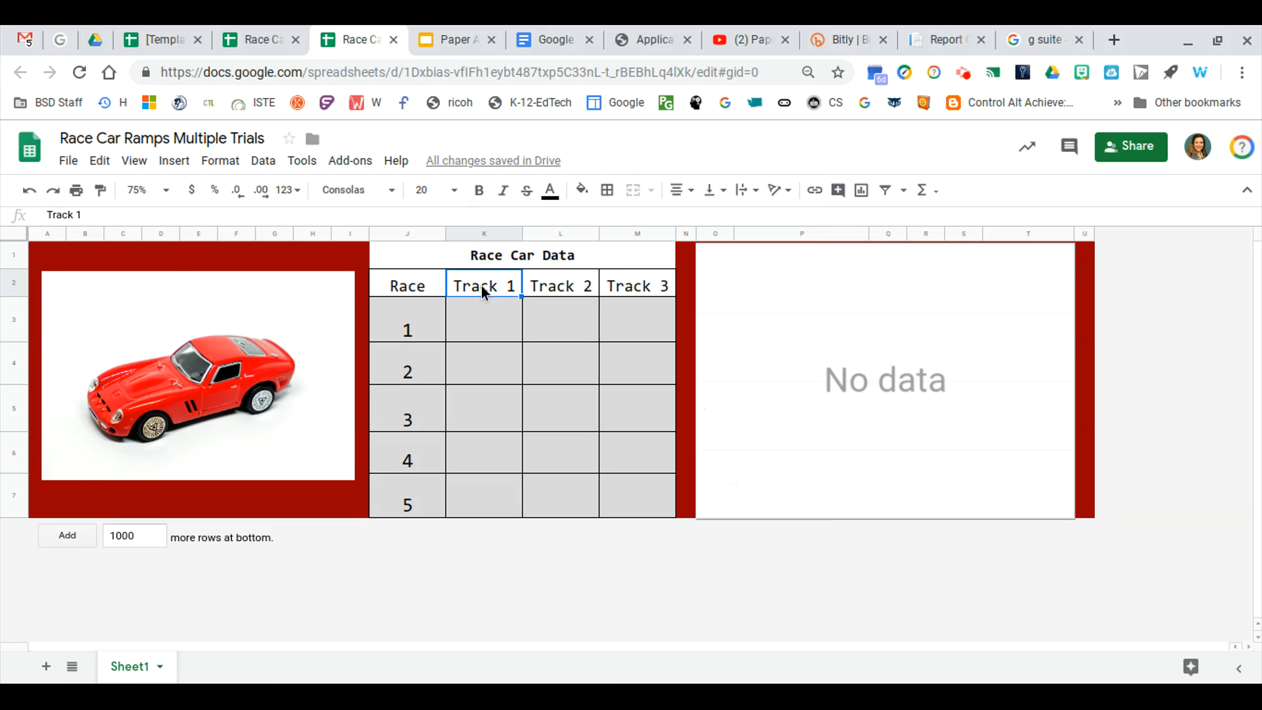
{"action": "left_click", "coordinate": [72, 216]}
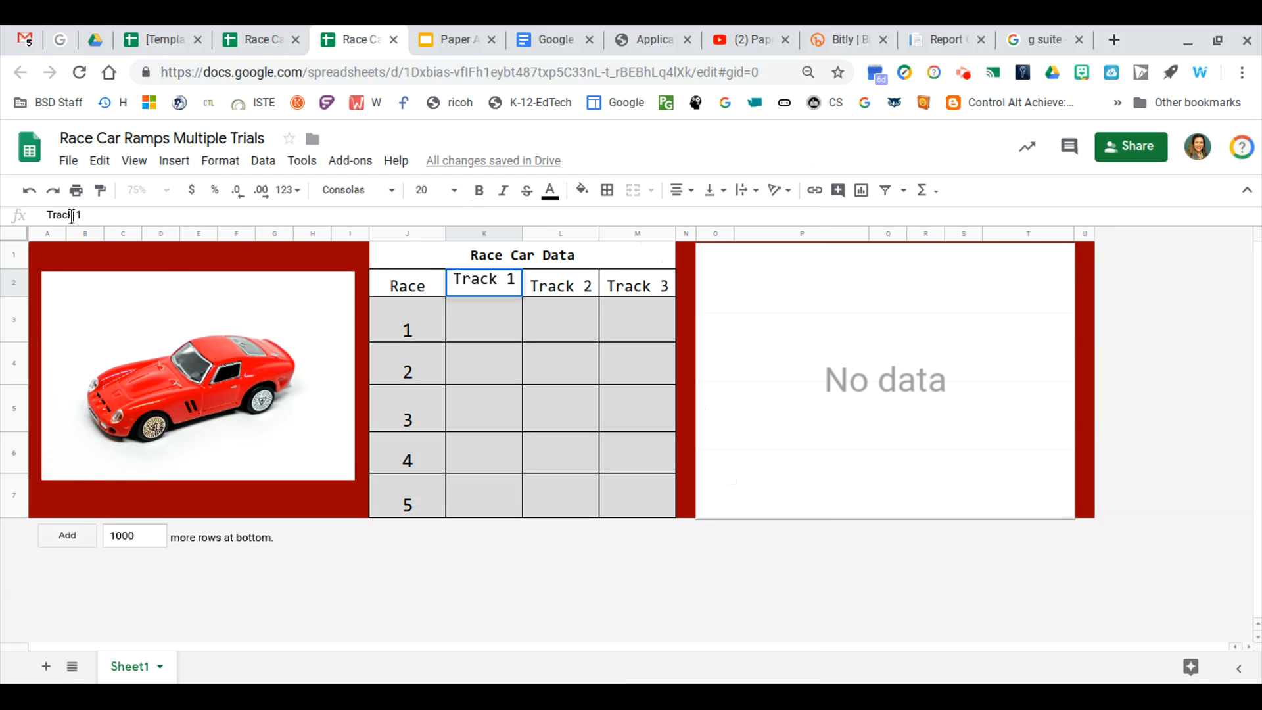
{"action": "key", "text": "BackSpace"}
{"action": "key", "text": "BackSpace"}
{"action": "key", "text": "BackSpace"}
{"action": "key", "text": "BackSpace"}
{"action": "key", "text": "BackSpace"}
{"action": "type", "text": "Ramp"}
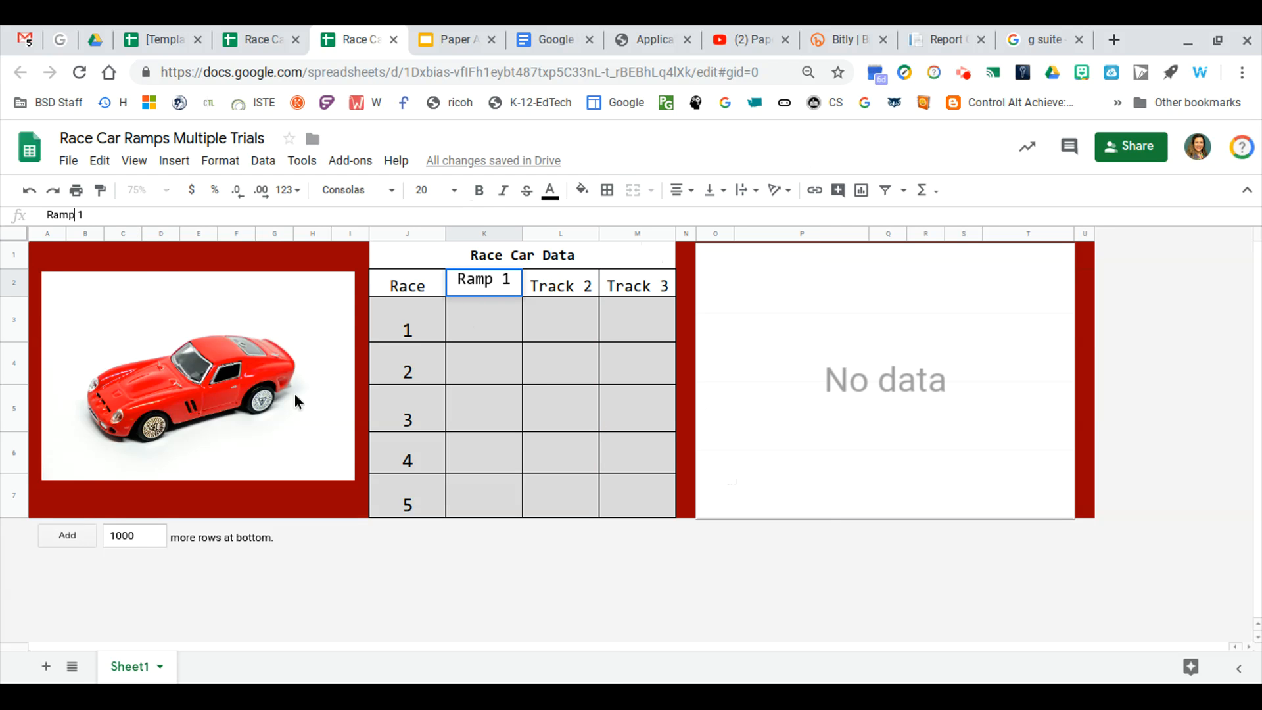
Enter the Ramp 1 times 9, 8, 14, 9 and 7 for races 1 to 5
{"action": "left_click", "coordinate": [490, 327]}
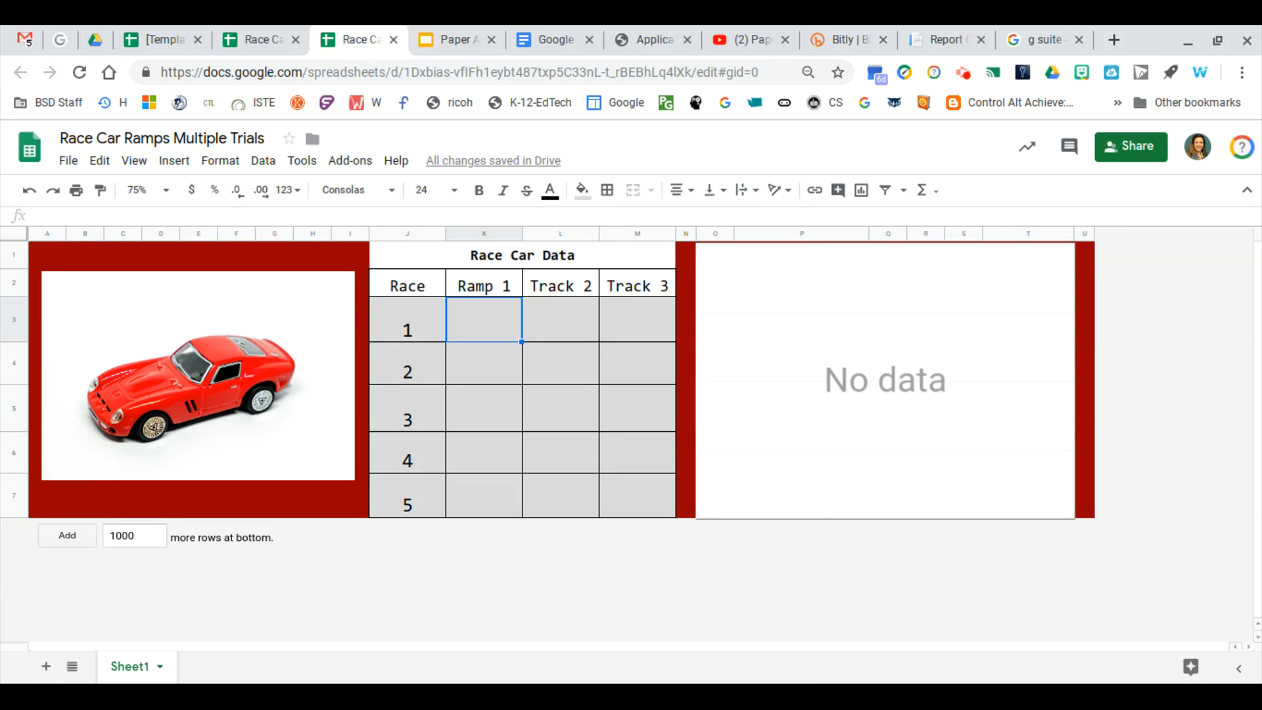
{"action": "type", "text": "9"}
{"action": "key", "text": "Return"}
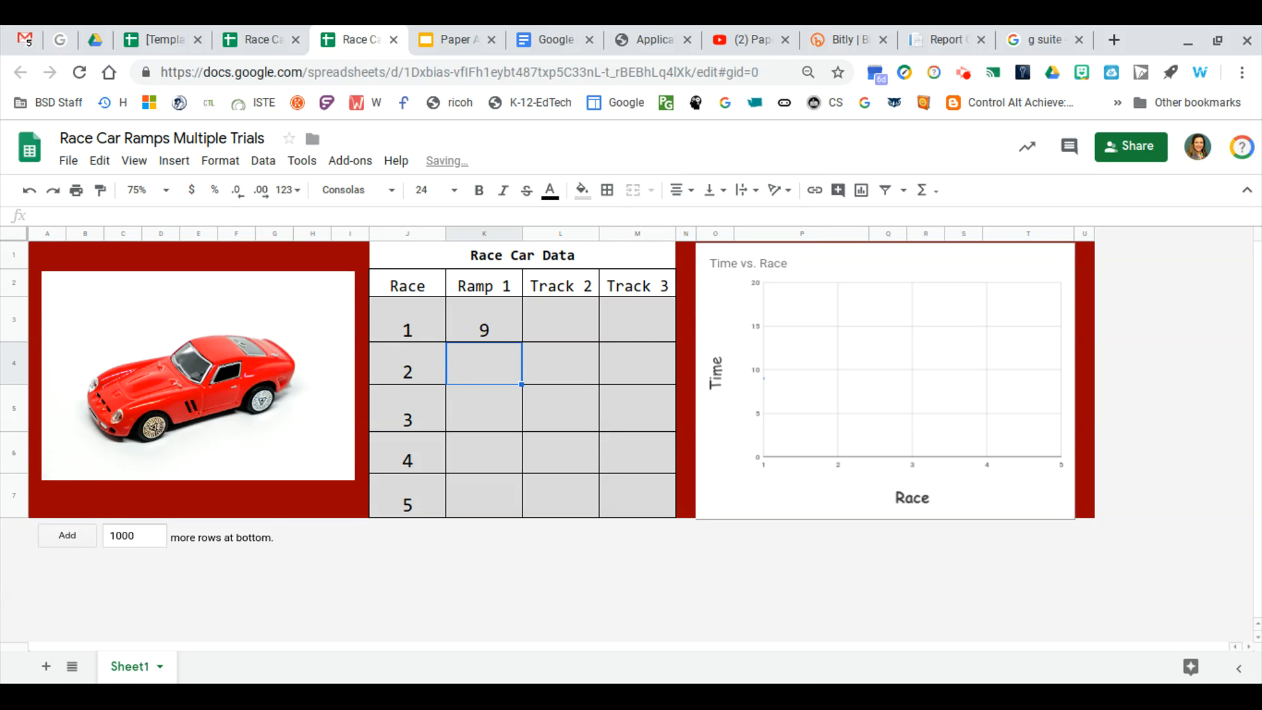
{"action": "type", "text": "8"}
{"action": "key", "text": "Return"}
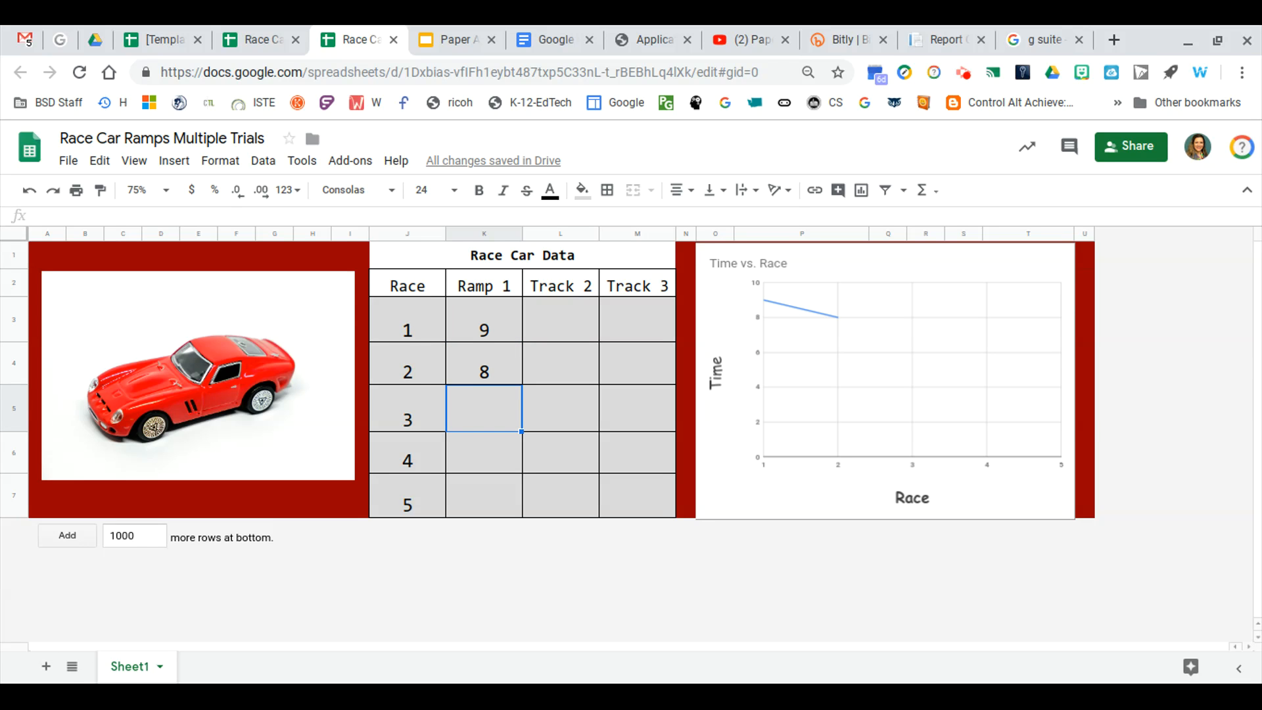
{"action": "type", "text": "14"}
{"action": "key", "text": "Return"}
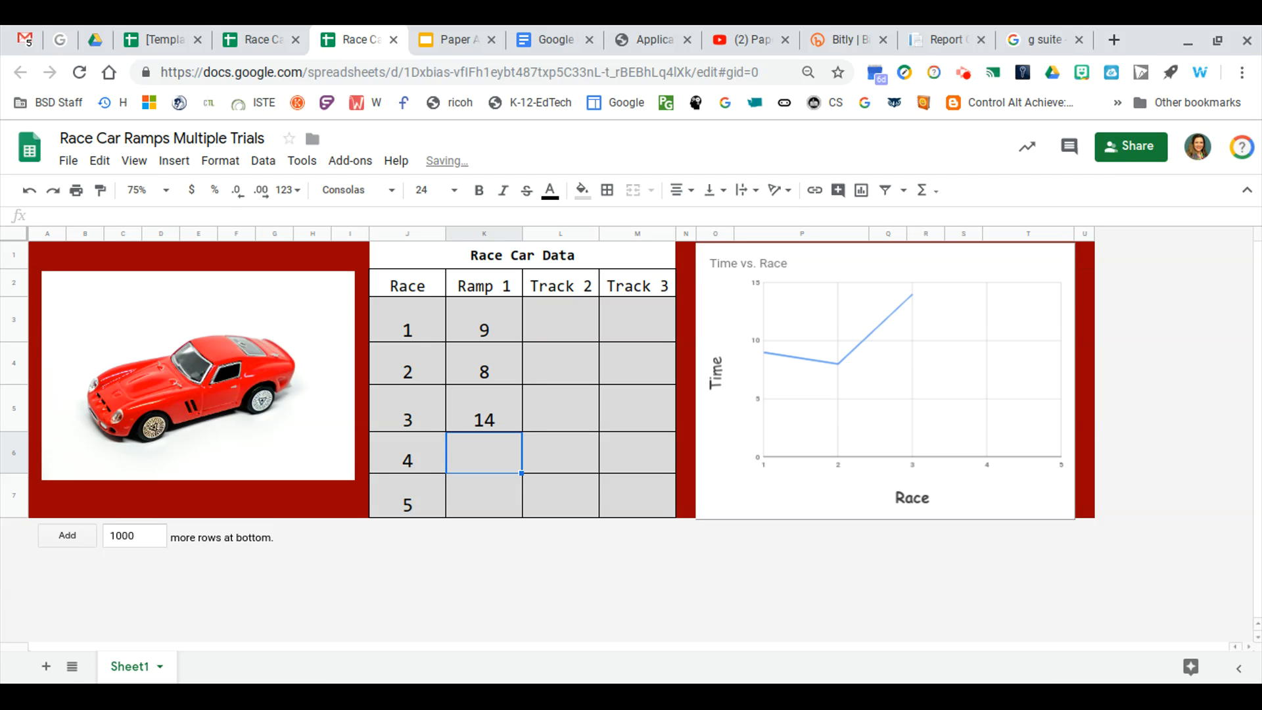
{"action": "type", "text": "9"}
{"action": "key", "text": "Return"}
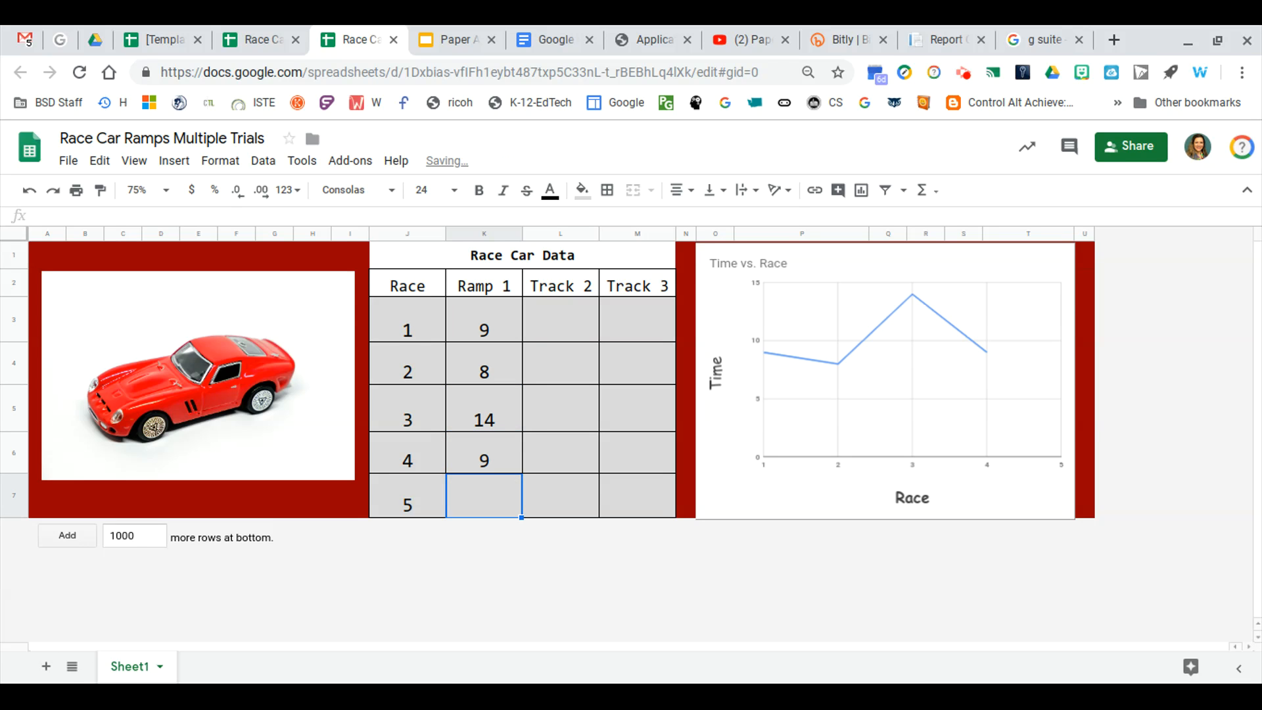
{"action": "type", "text": "7"}
{"action": "key", "text": "Up"}
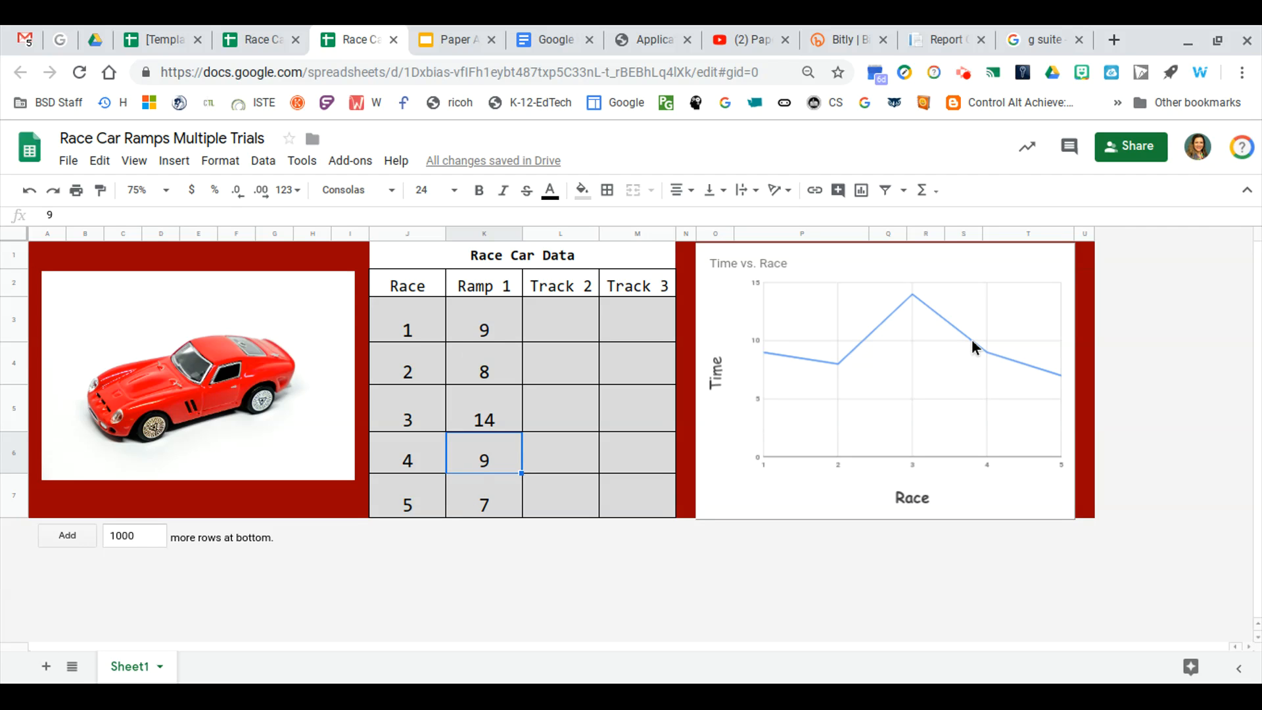
Rename the Track 2 column header in the data table to Ramp 2
{"action": "left_click", "coordinate": [546, 289]}
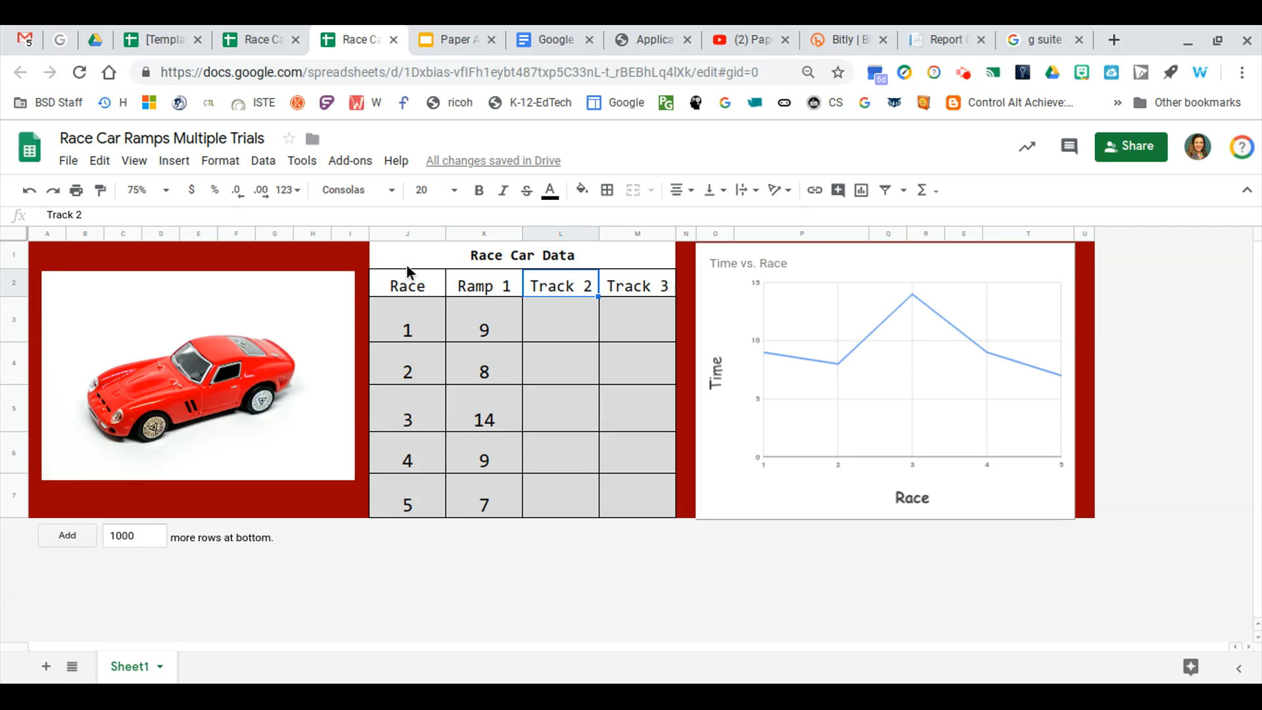
{"action": "left_click", "coordinate": [74, 215]}
{"action": "key", "text": "BackSpace"}
{"action": "key", "text": "BackSpace"}
{"action": "key", "text": "BackSpace"}
{"action": "key", "text": "BackSpace"}
{"action": "key", "text": "BackSpace"}
{"action": "type", "text": "Ram"}
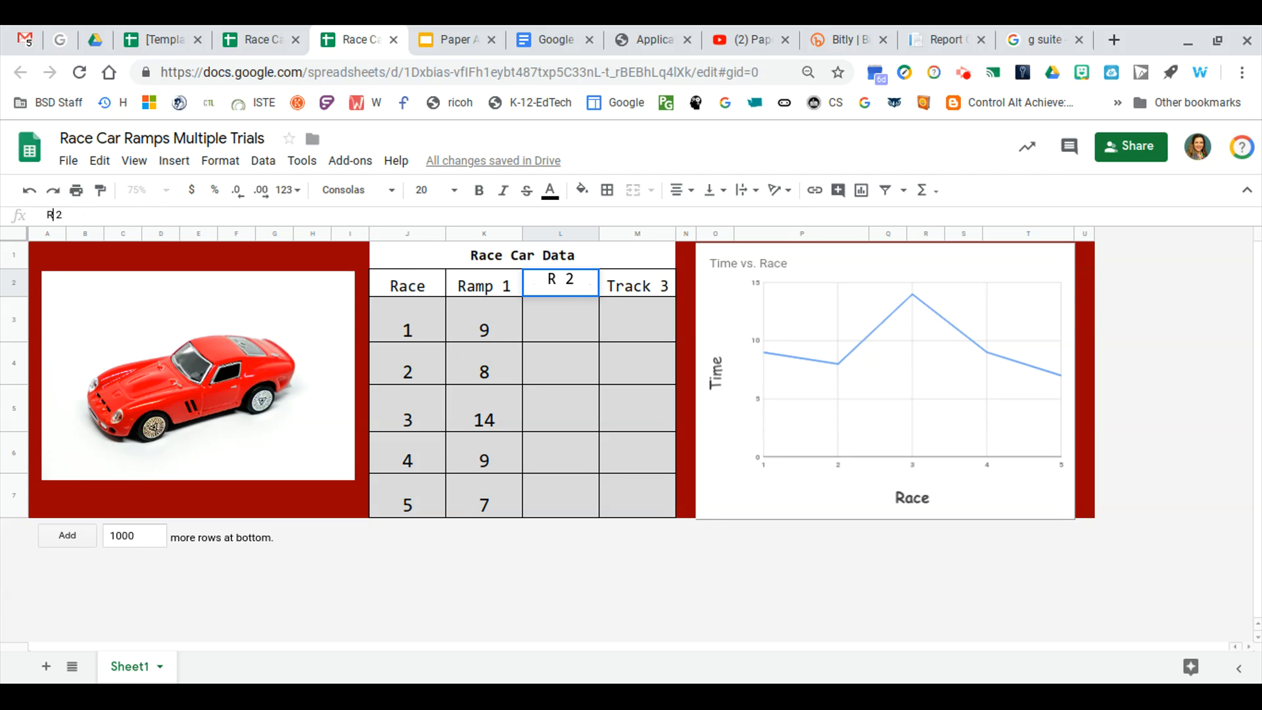
{"action": "type", "text": "p"}
{"action": "left_click", "coordinate": [647, 286]}
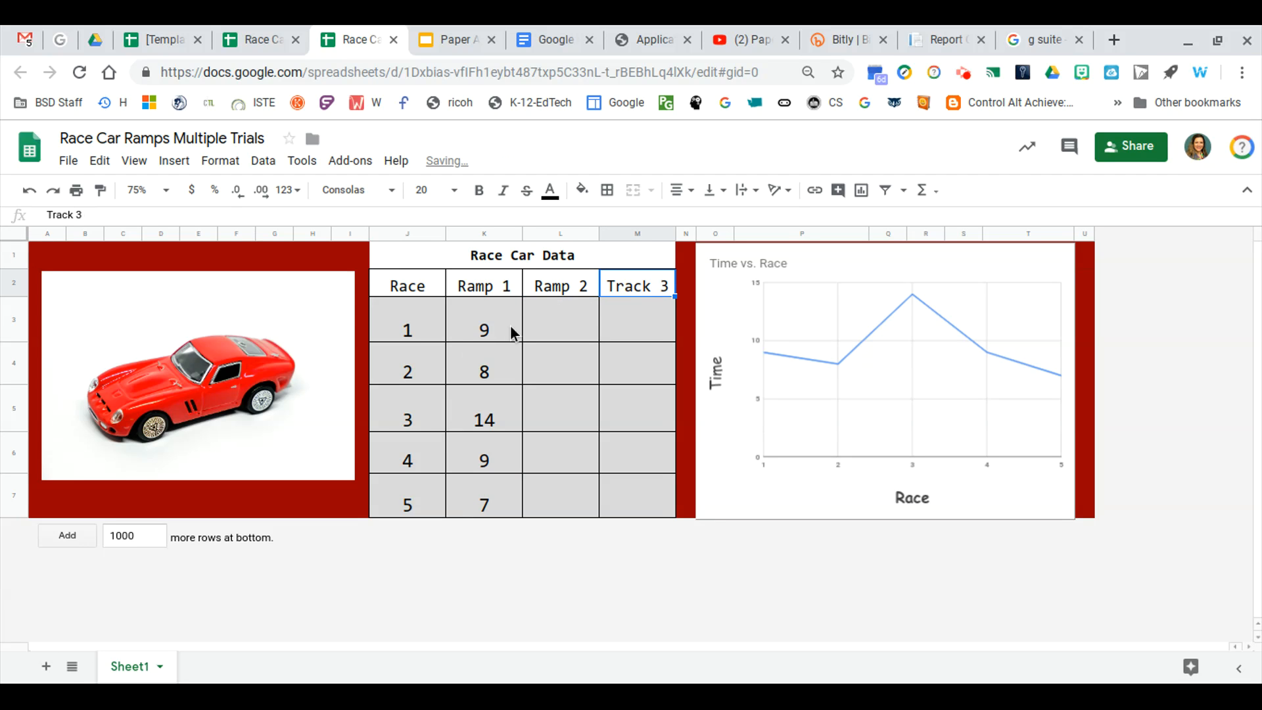
Change the Ramp 1 column header in the data table to Car 1
{"action": "left_click", "coordinate": [509, 290]}
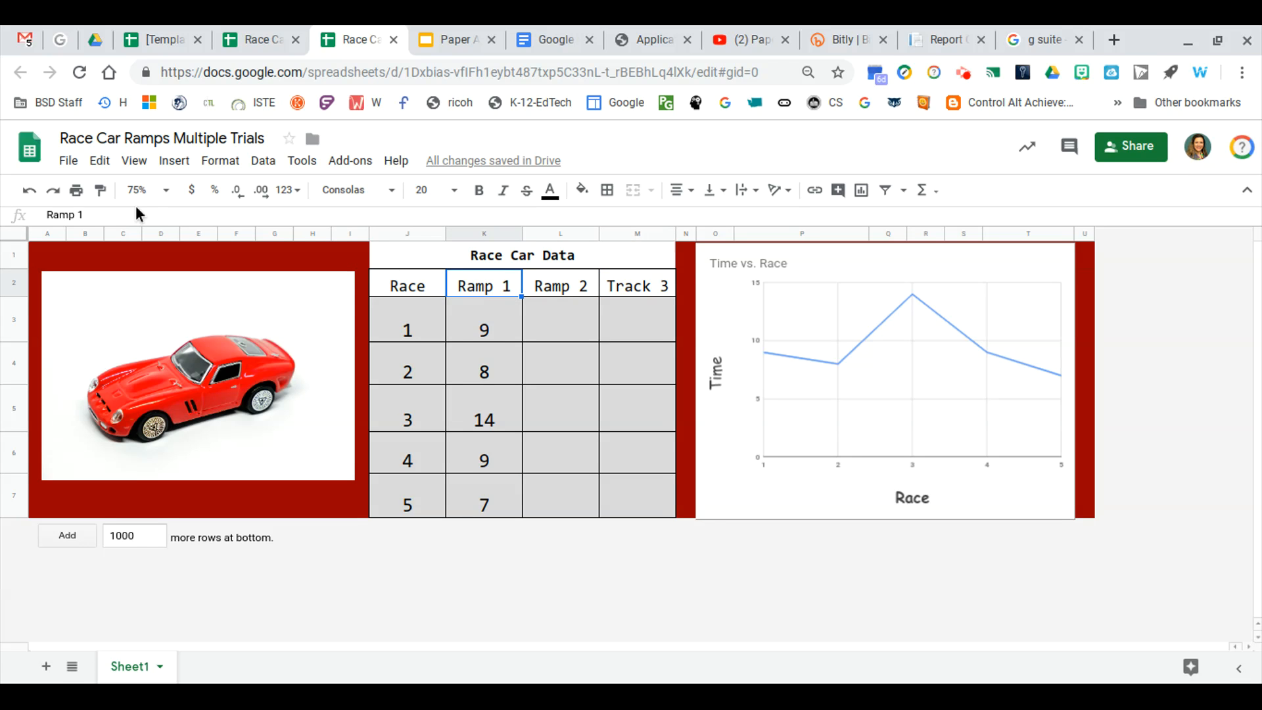
{"action": "left_click", "coordinate": [74, 216]}
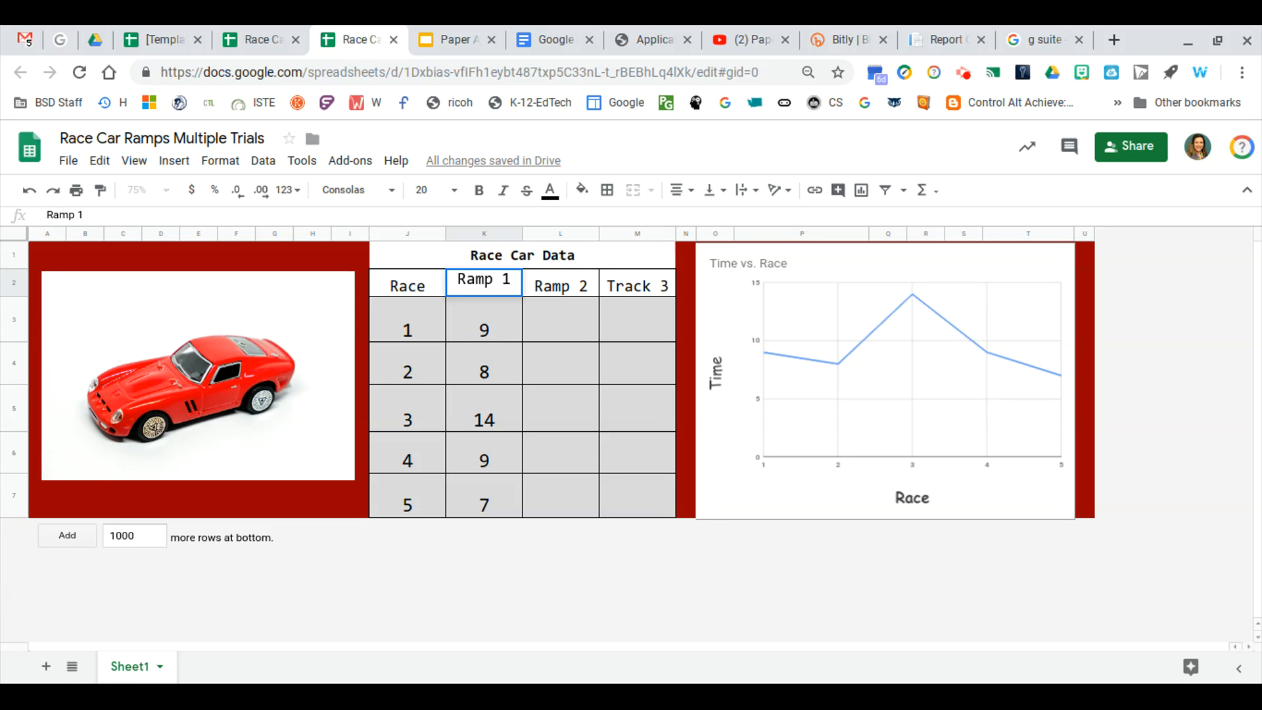
{"action": "left_click", "coordinate": [74, 215]}
{"action": "key", "text": "BackSpace"}
{"action": "key", "text": "BackSpace"}
{"action": "key", "text": "BackSpace"}
{"action": "key", "text": "BackSpace"}
{"action": "type", "text": "Car"}
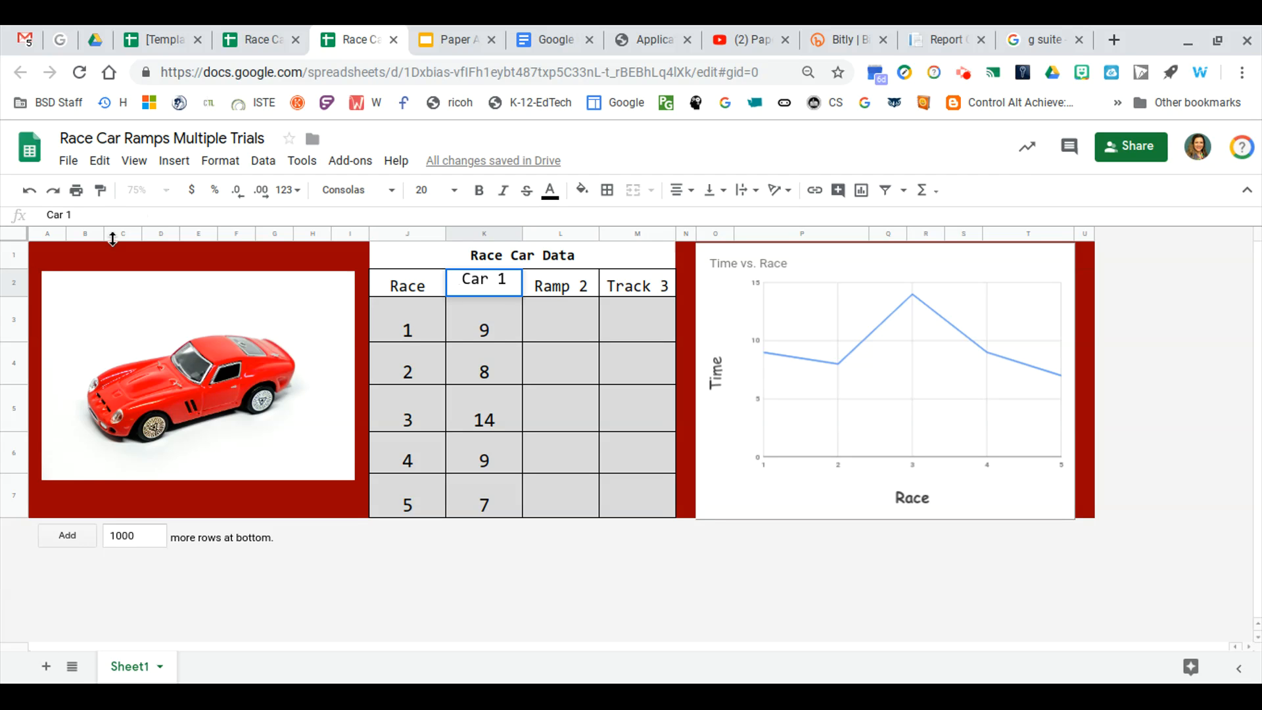
Change the Ramp 2 column header in the data table to Car 2
{"action": "left_click", "coordinate": [569, 284]}
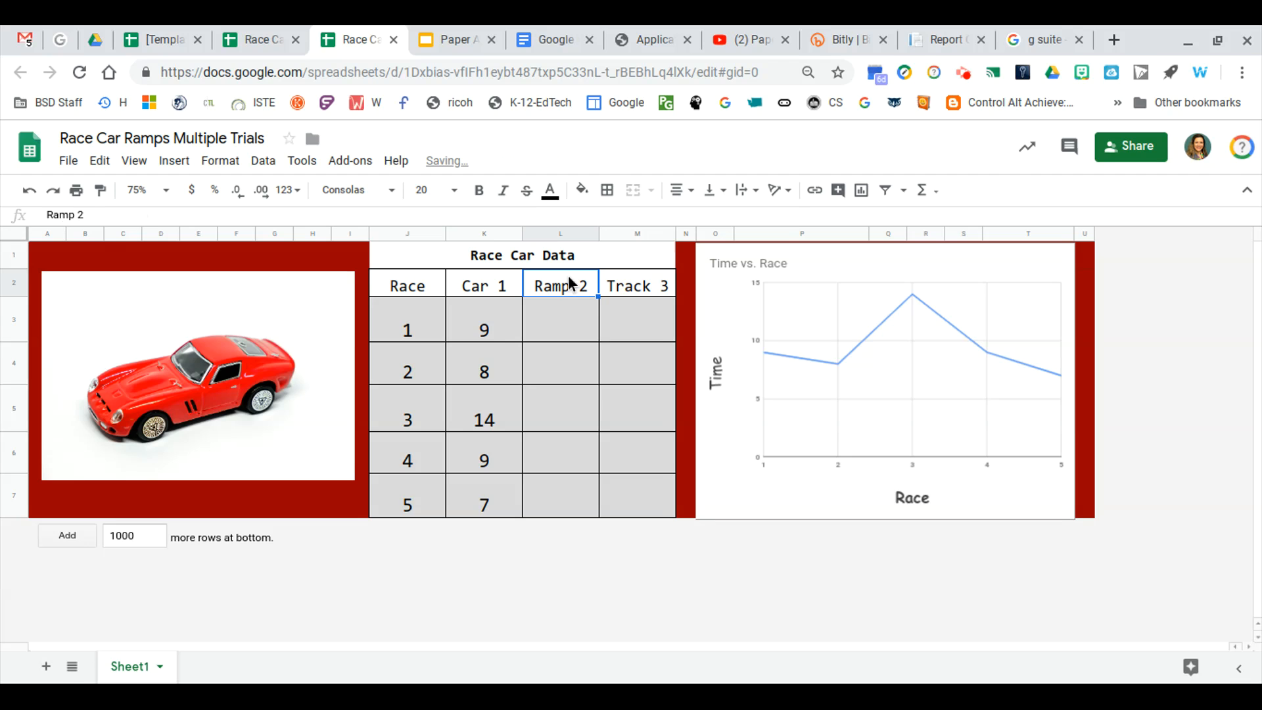
{"action": "left_click", "coordinate": [80, 215]}
{"action": "key", "text": "BackSpace"}
{"action": "key", "text": "BackSpace"}
{"action": "key", "text": "BackSpace"}
{"action": "key", "text": "BackSpace"}
{"action": "type", "text": "Car"}
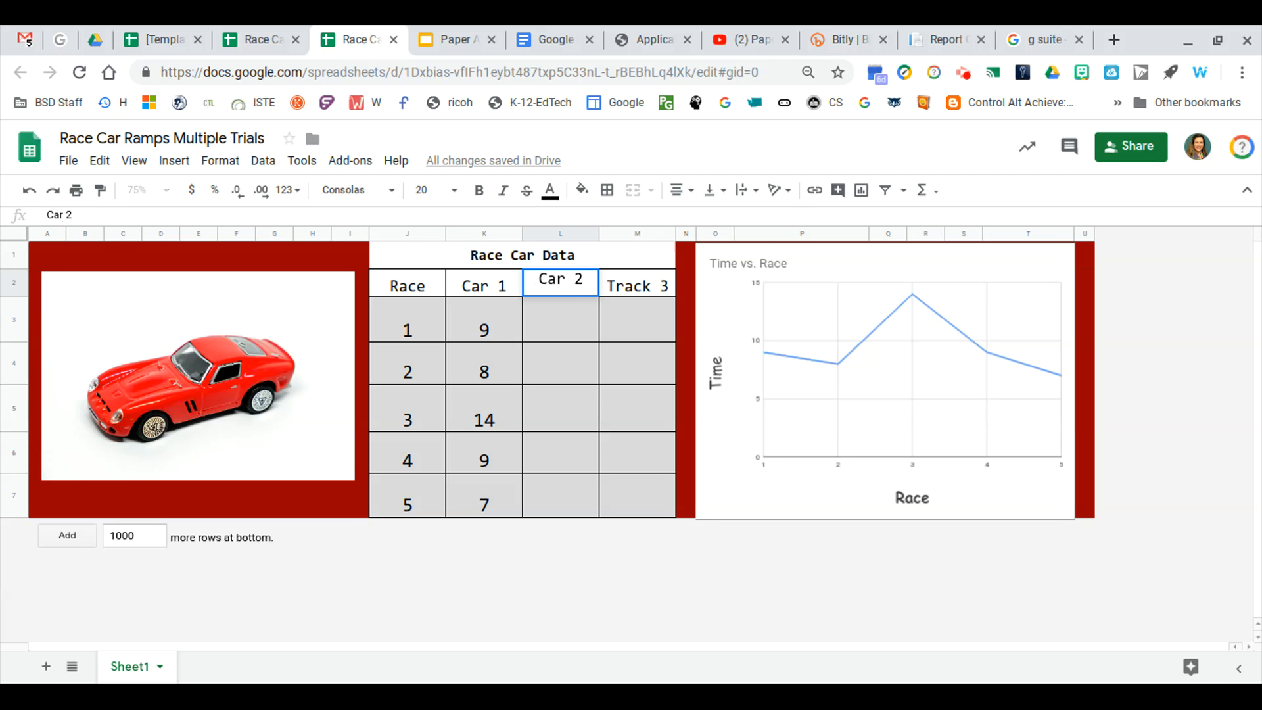
Rename the Track 3 column header in the data table to Car 3
{"action": "left_click", "coordinate": [646, 278]}
{"action": "left_click", "coordinate": [79, 215]}
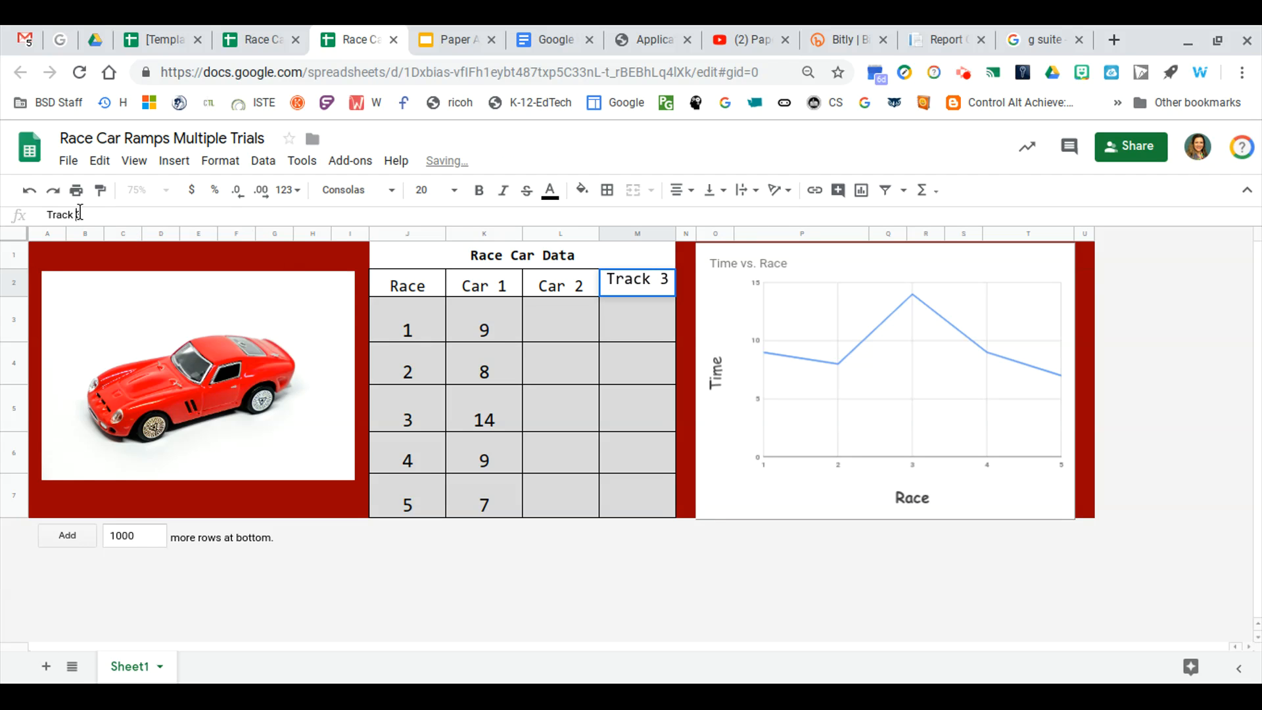
{"action": "key", "text": "BackSpace"}
{"action": "key", "text": "BackSpace"}
{"action": "key", "text": "BackSpace"}
{"action": "key", "text": "BackSpace"}
{"action": "key", "text": "BackSpace"}
{"action": "type", "text": "Car"}
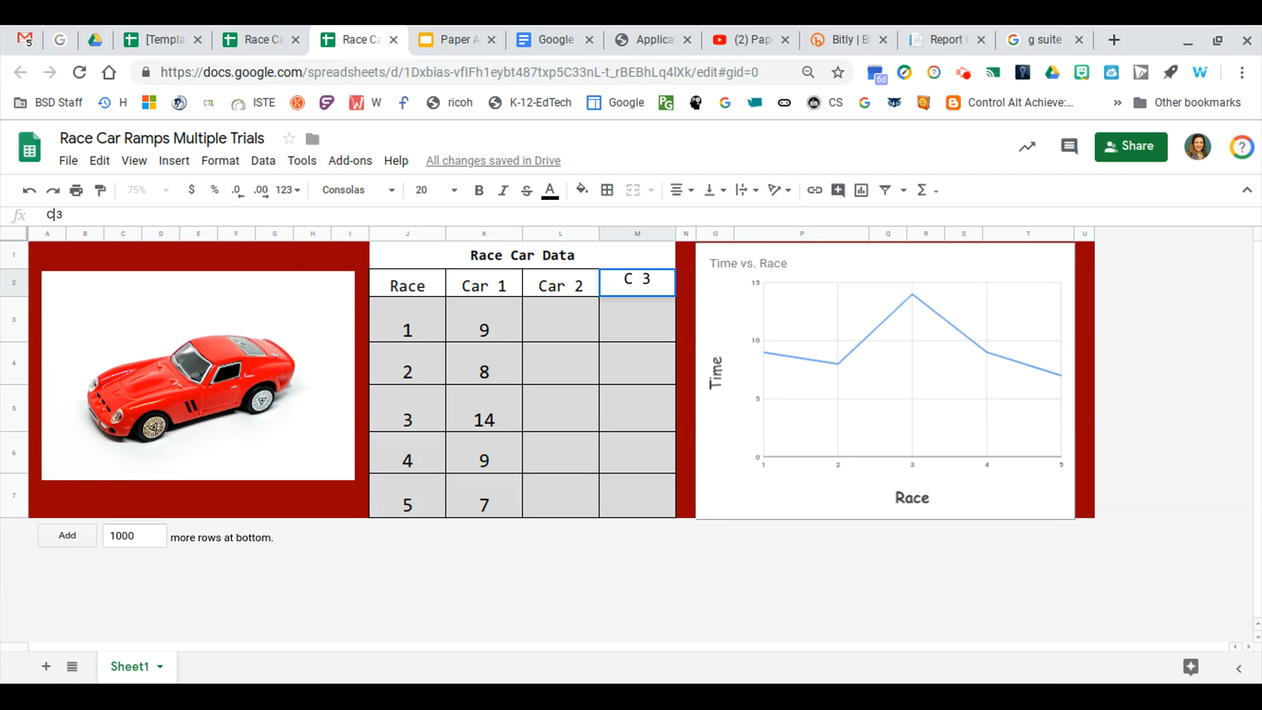
Enter the Car 2 times 4, 5, 5, 4 and 6 for races 1 to 5
{"action": "left_click", "coordinate": [578, 330]}
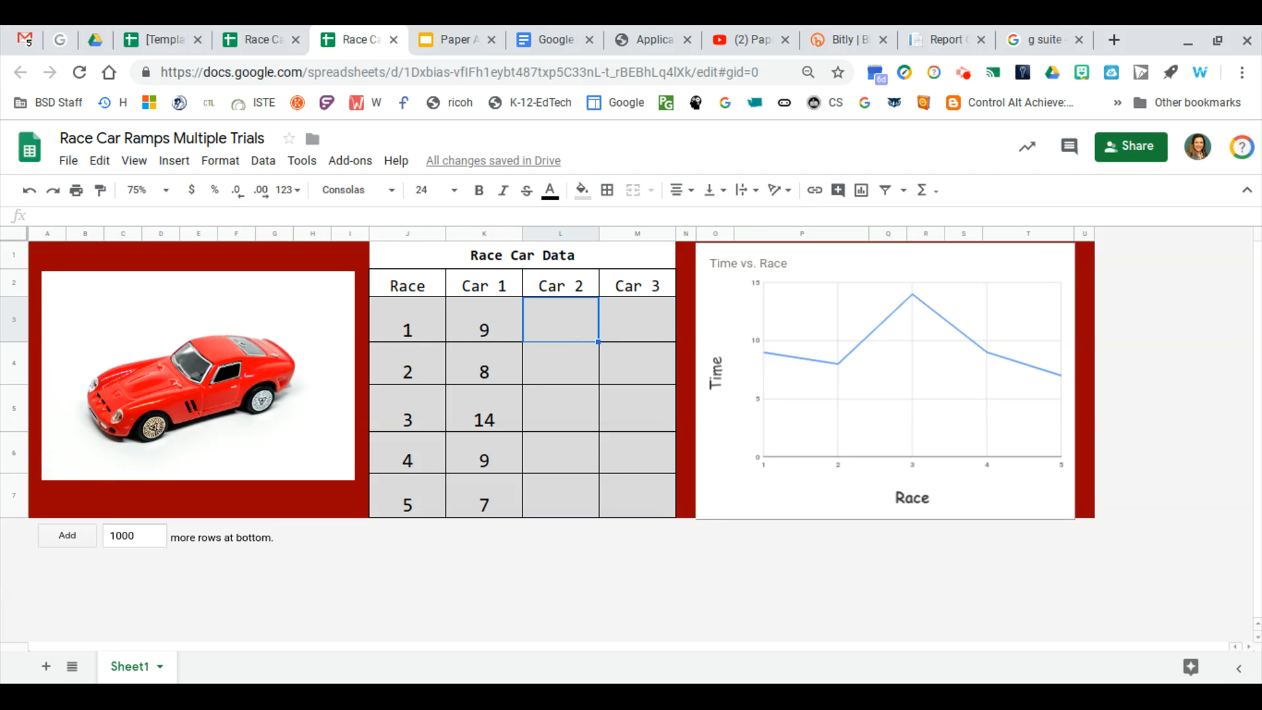
{"action": "type", "text": "4"}
{"action": "key", "text": "Return"}
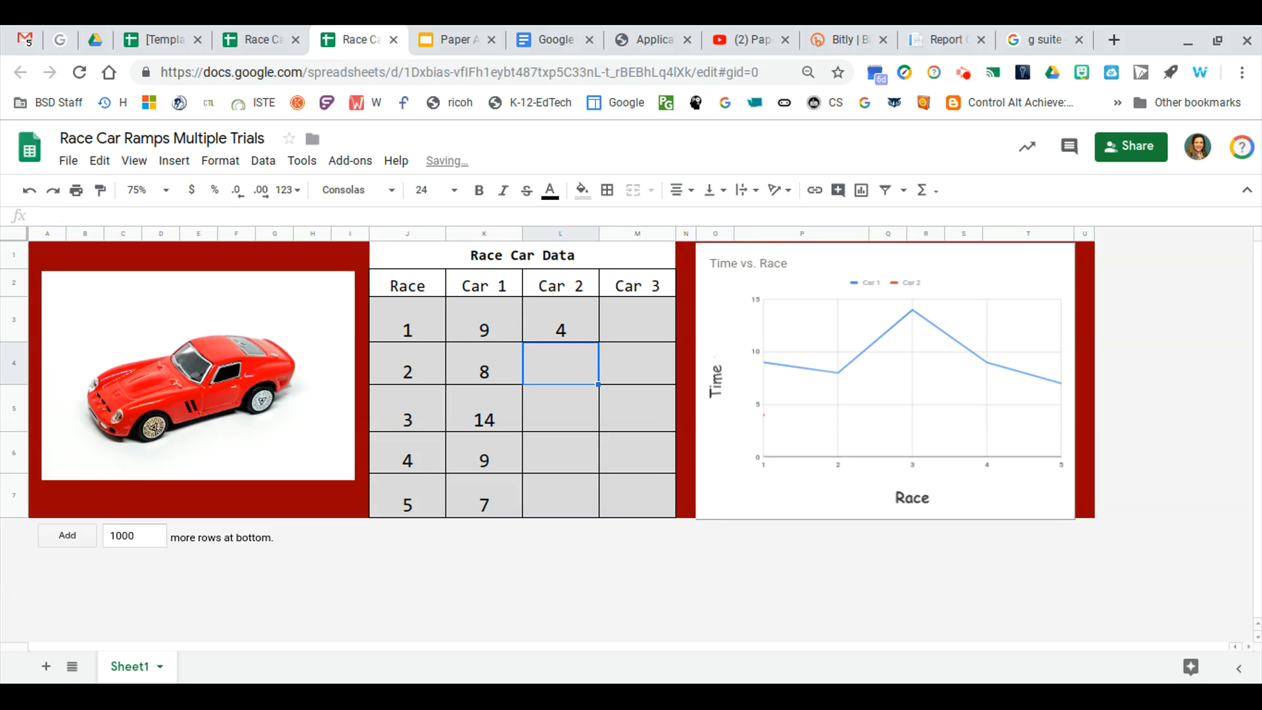
{"action": "type", "text": "5"}
{"action": "key", "text": "Return"}
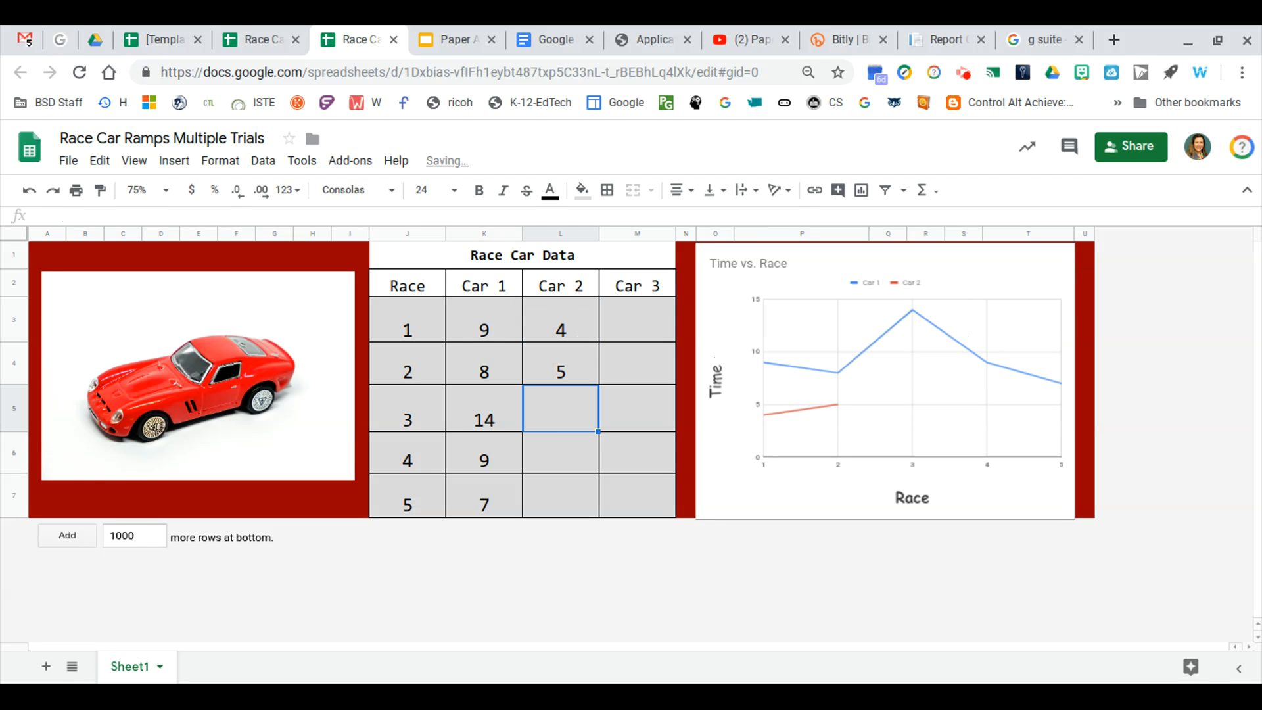
{"action": "type", "text": "5"}
{"action": "key", "text": "Return"}
{"action": "type", "text": "4"}
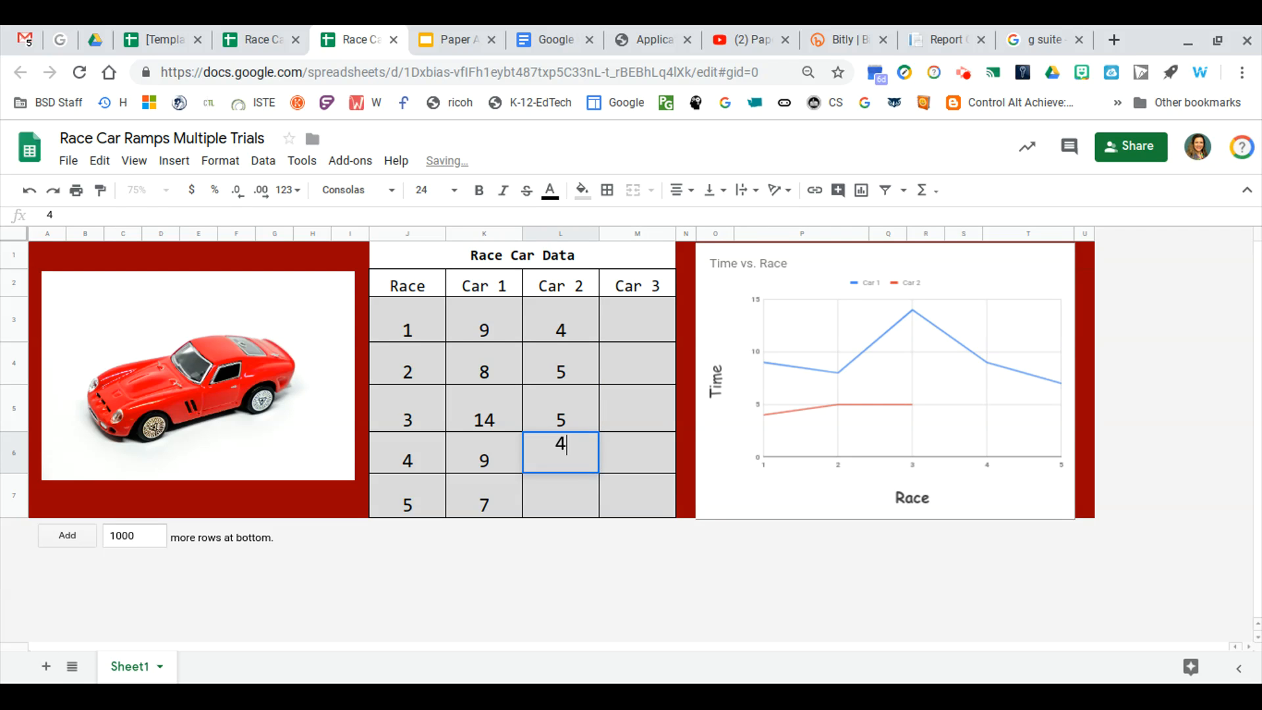
{"action": "key", "text": "Return"}
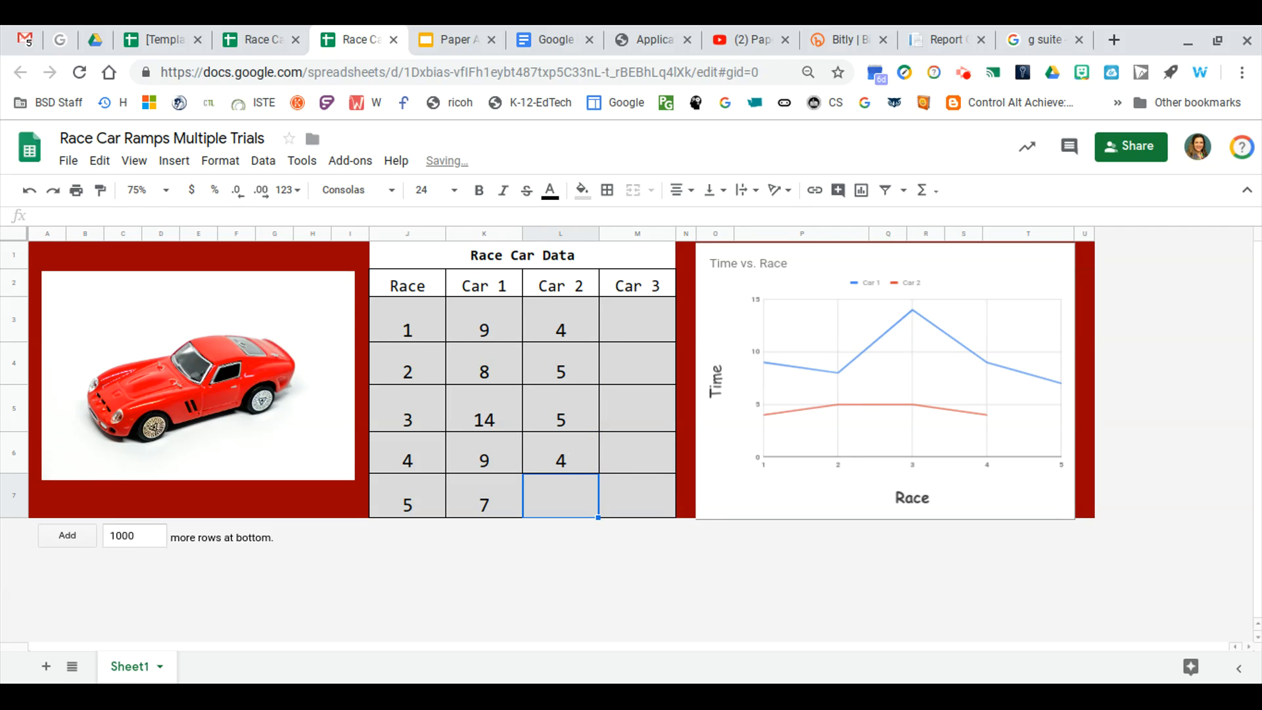
{"action": "type", "text": "6"}
{"action": "key", "text": "Tab"}
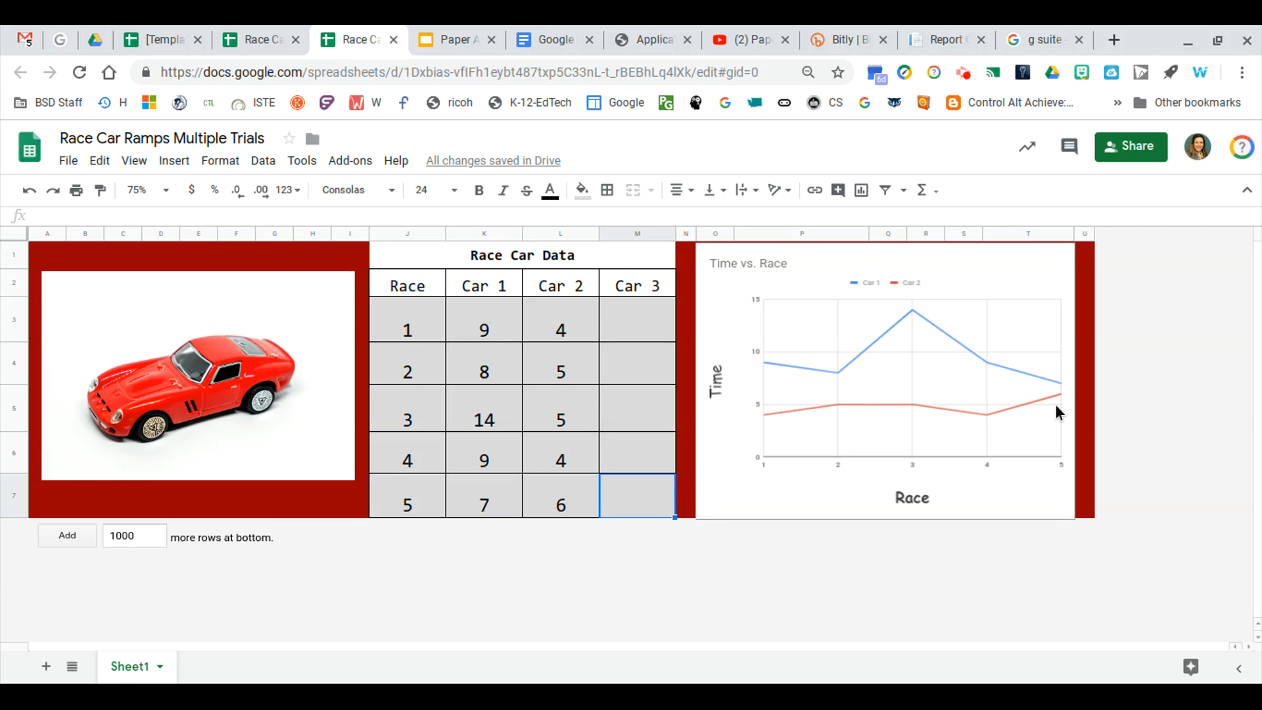
Enter the Car 3 times 6, 5, 4, 6 and 7 for races 1 to 5
{"action": "left_click", "coordinate": [643, 324]}
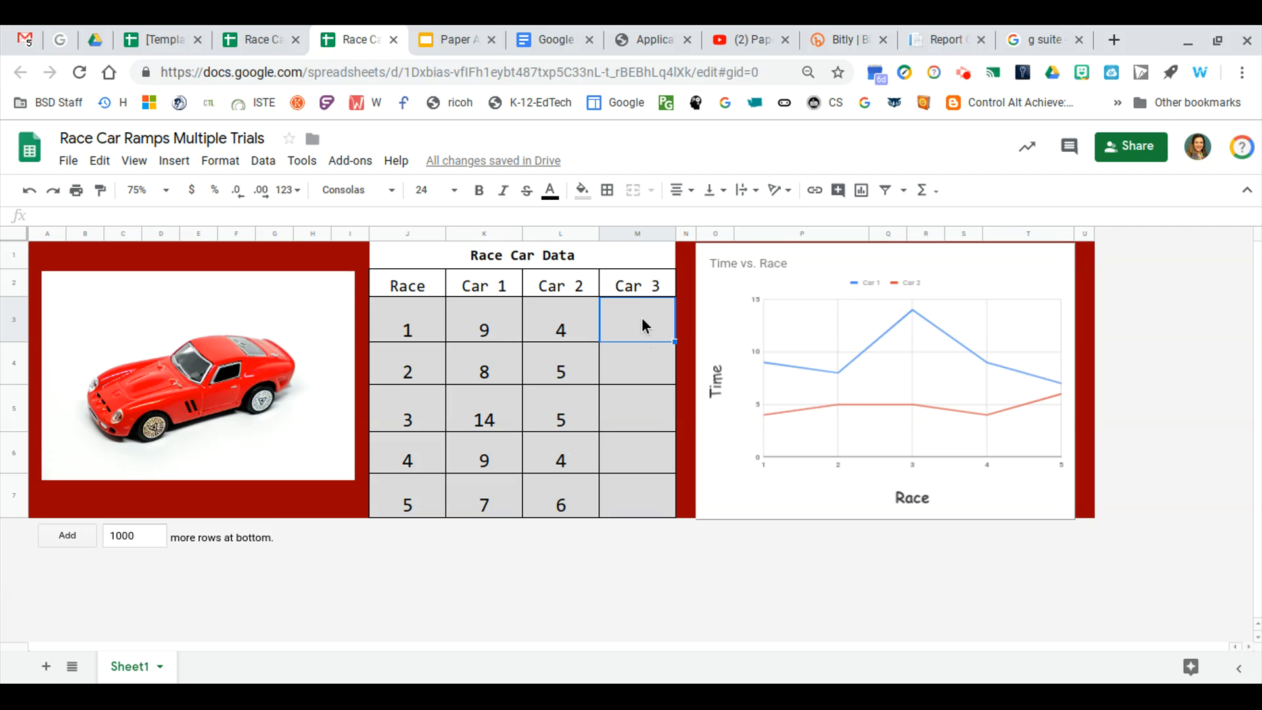
{"action": "type", "text": "6"}
{"action": "key", "text": "Return"}
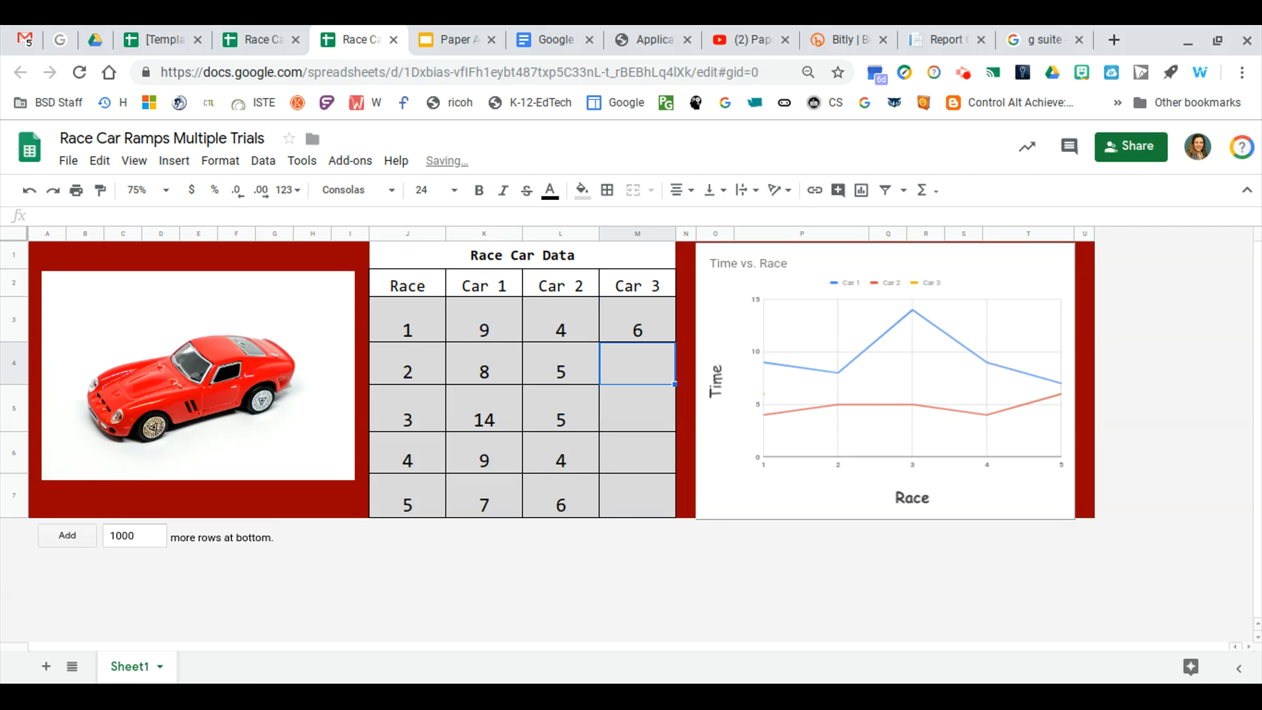
{"action": "type", "text": "5"}
{"action": "key", "text": "Return"}
{"action": "type", "text": "4"}
{"action": "key", "text": "Return"}
{"action": "type", "text": "6"}
{"action": "key", "text": "Return"}
{"action": "type", "text": "7"}
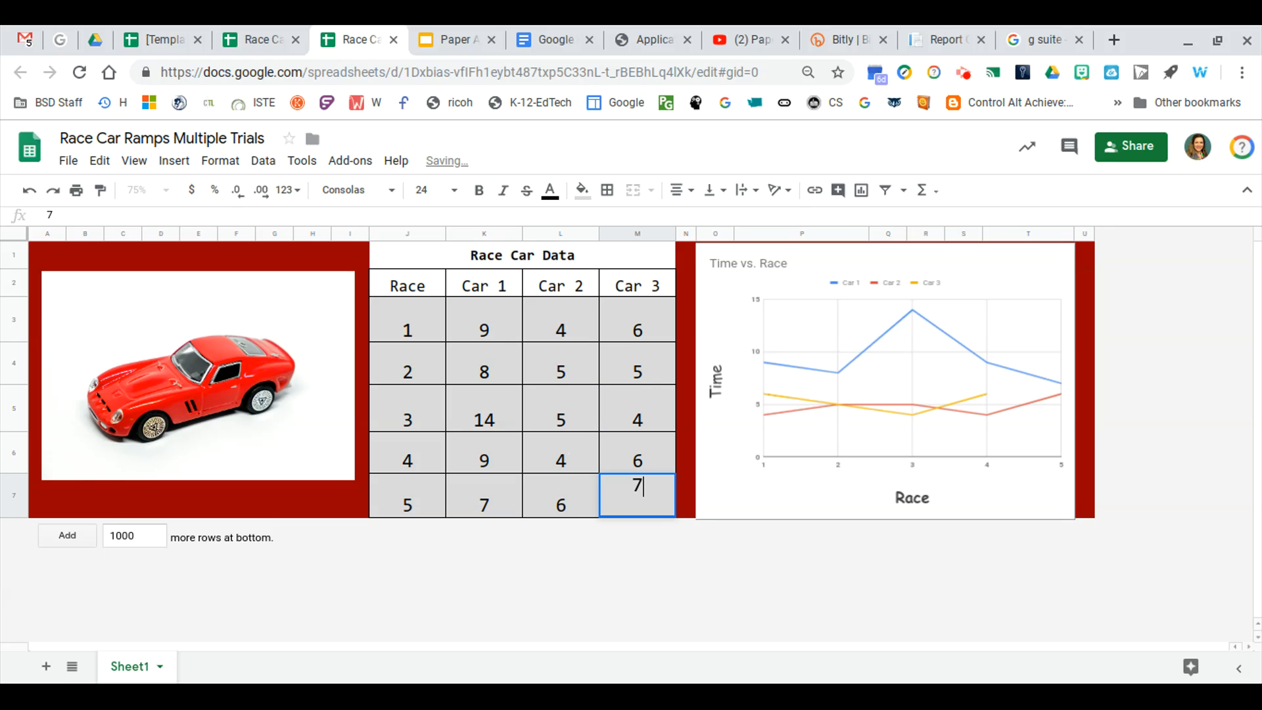
{"action": "key", "text": "Up"}
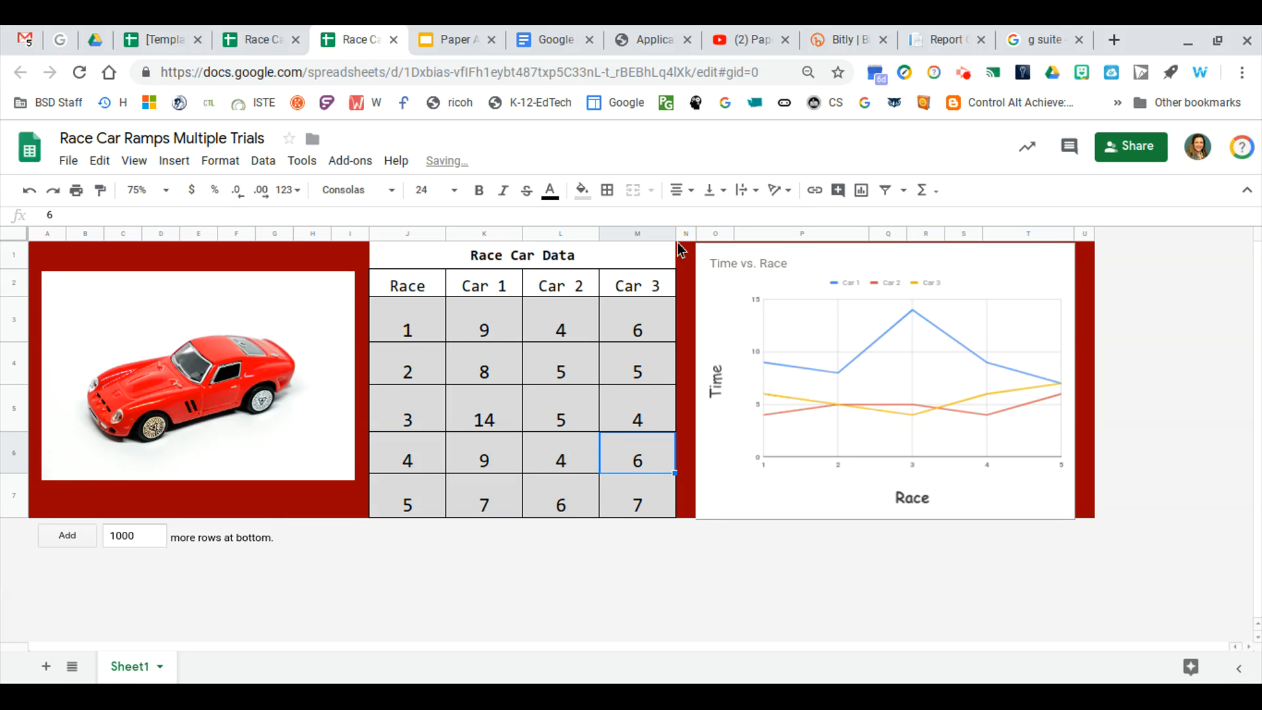